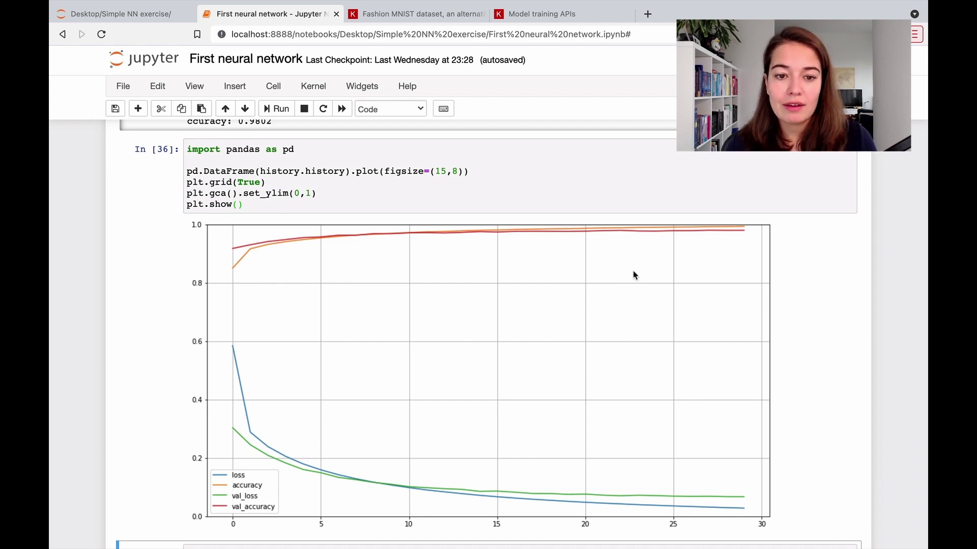
scroll(725, 229, "up", 8)
- Review the Sequential model, compile and fit cells before evaluating
left_click(563, 184)
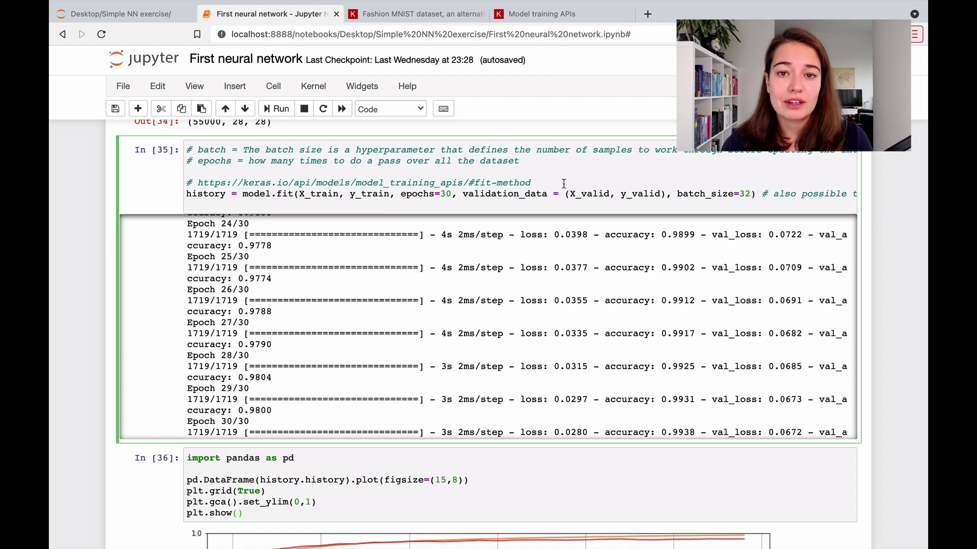
scroll(563, 183, "up", 6)
scroll(562, 184, "up", 5)
scroll(561, 187, "up", 2)
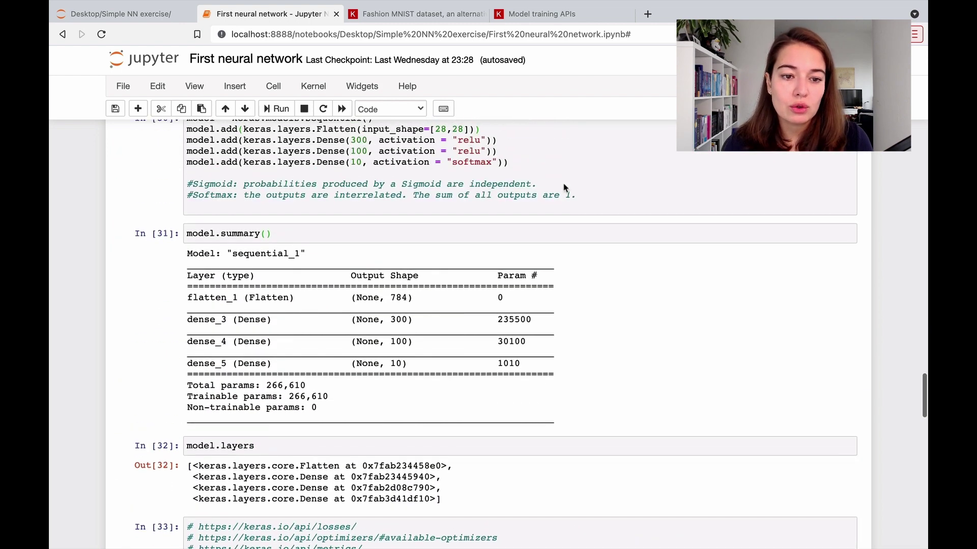
scroll(560, 189, "up", 1)
left_click(560, 189)
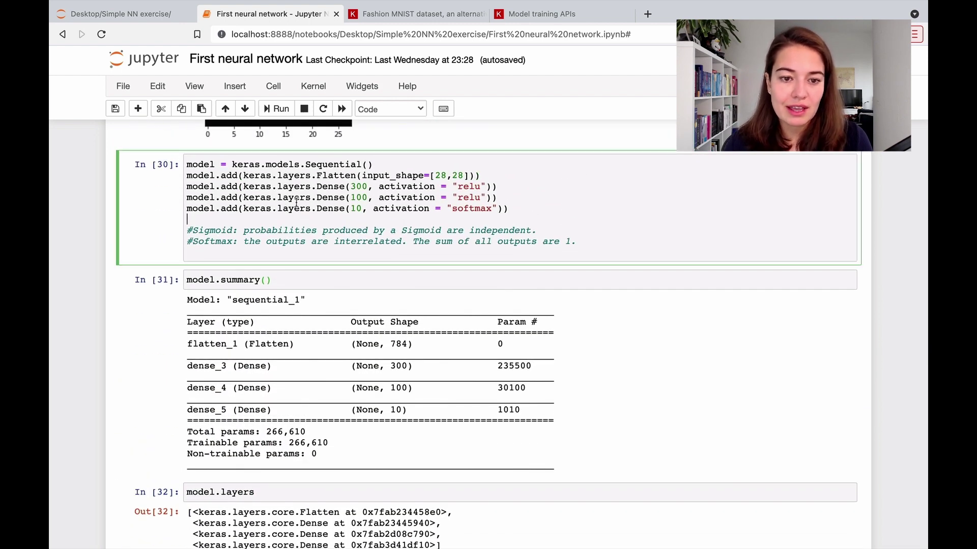
left_click_drag(376, 164, 182, 165)
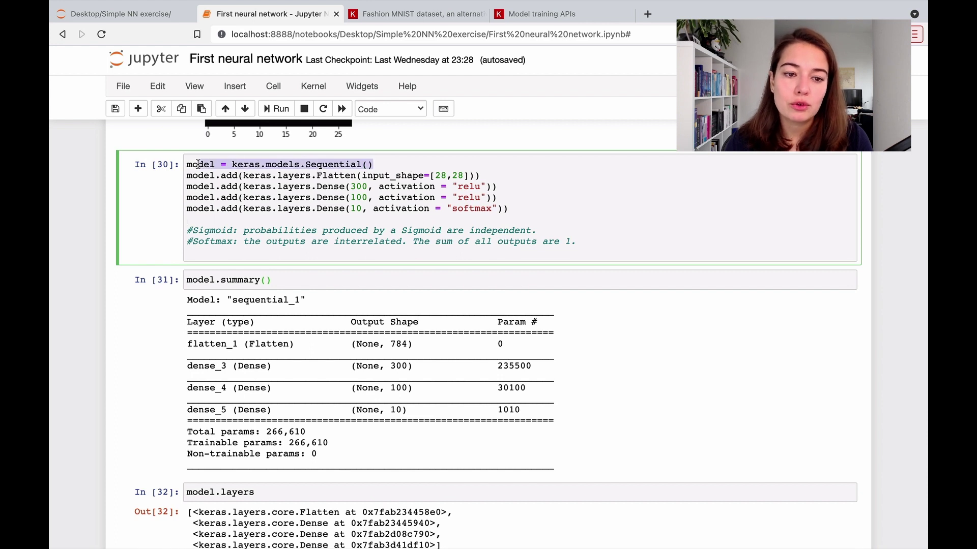
left_click(384, 162)
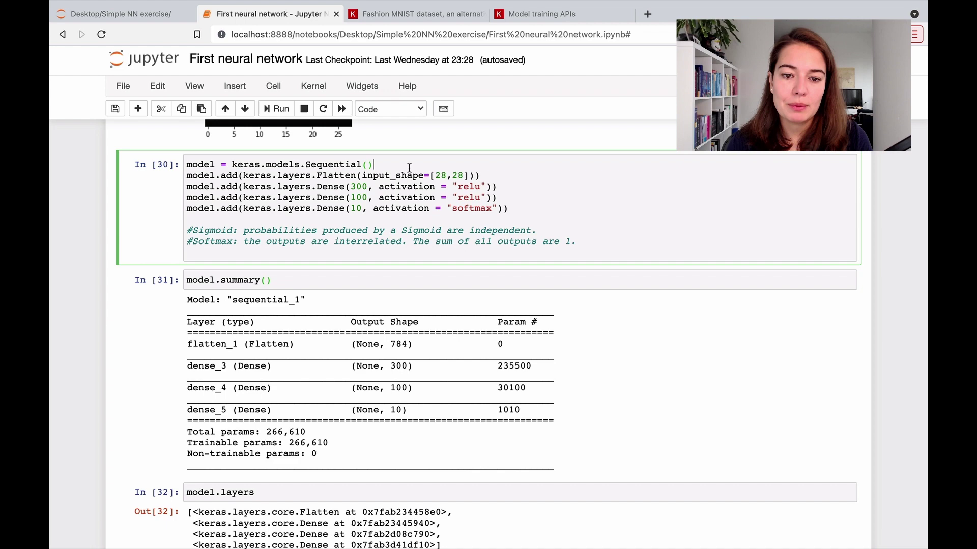
scroll(454, 199, "down", 3)
scroll(454, 198, "down", 2)
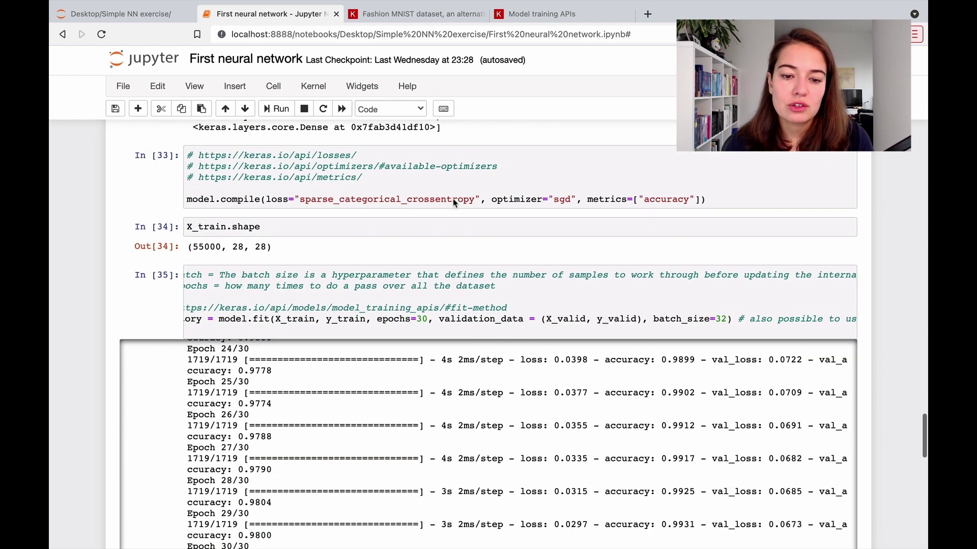
left_click(472, 285)
scroll(438, 326, "left", 2)
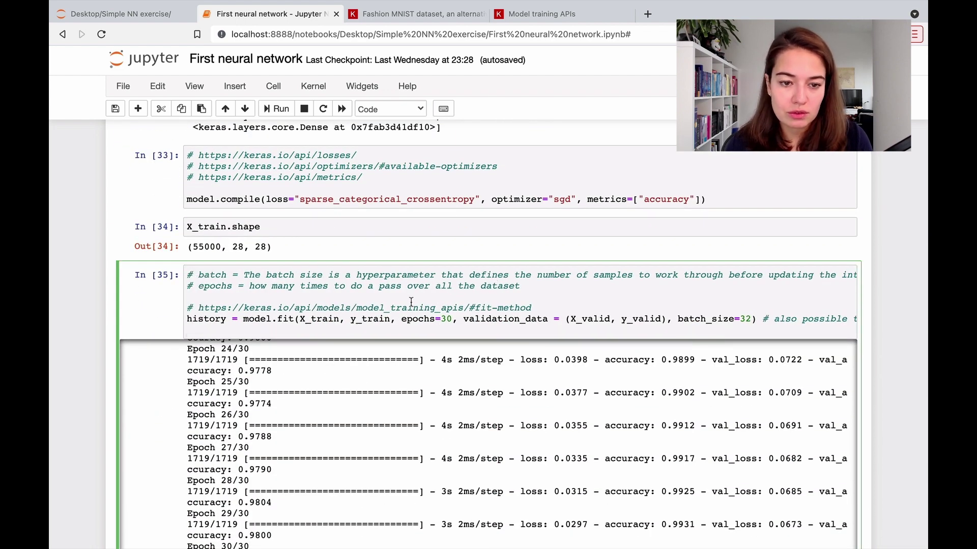
left_click(412, 165)
left_click(431, 307)
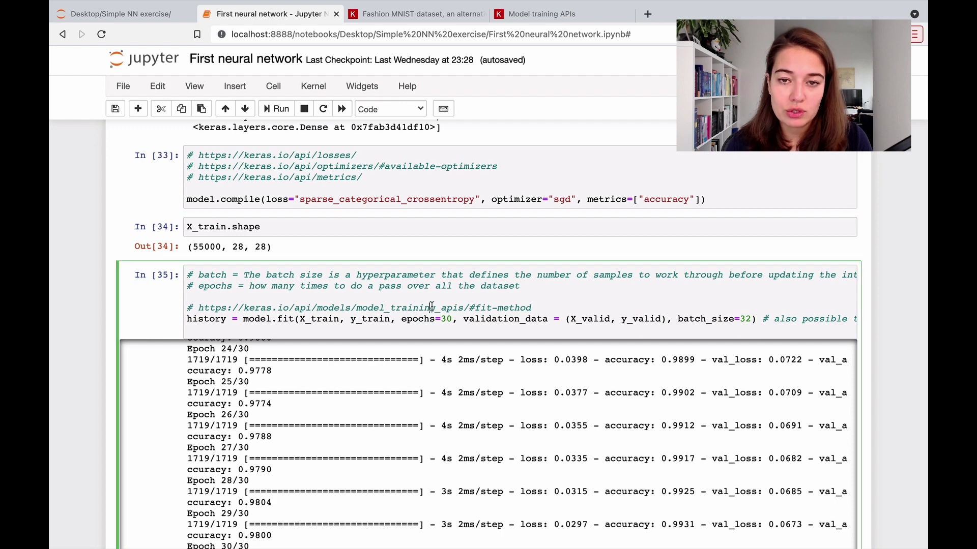
scroll(432, 307, "down", 2)
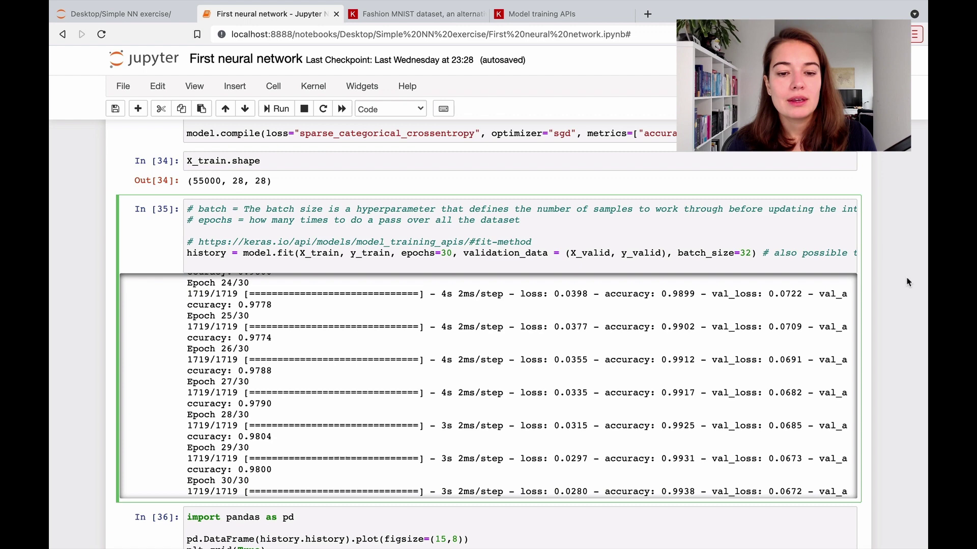
scroll(889, 282, "down", 2)
scroll(890, 283, "down", 5)
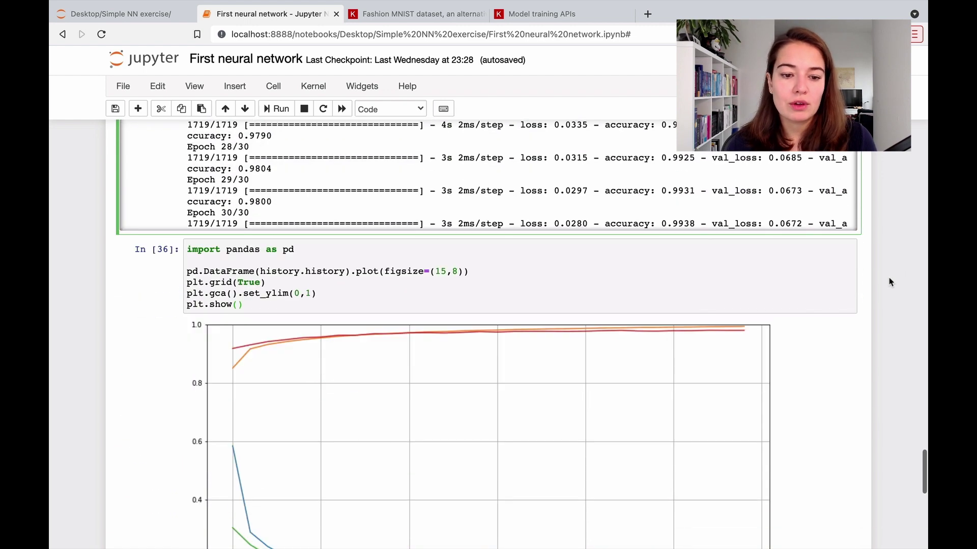
scroll(889, 283, "down", 3)
scroll(889, 283, "down", 1)
scroll(890, 282, "down", 3)
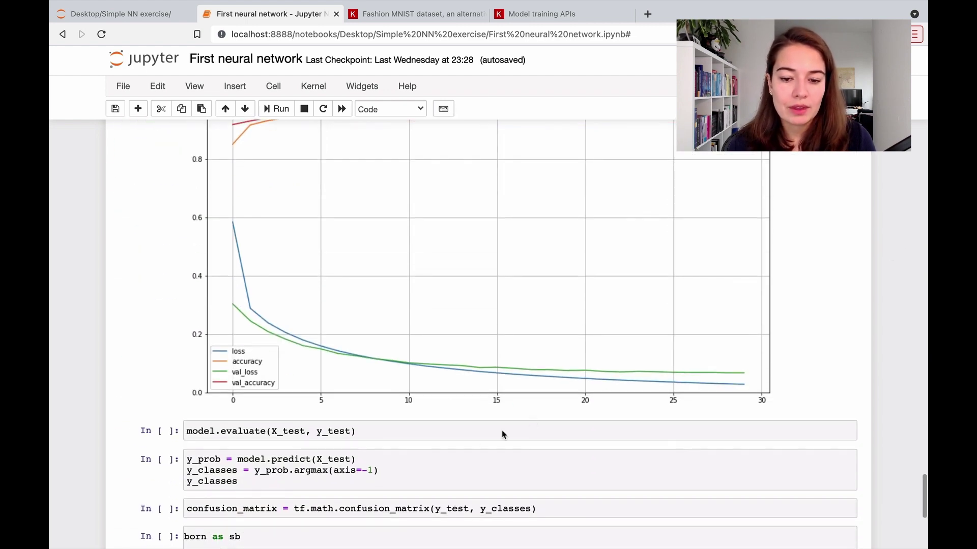
- Evaluate the model on X_test, y_test, getting loss 0.0704 and accuracy 0.9789
left_click(485, 431)
key("shift+Return")
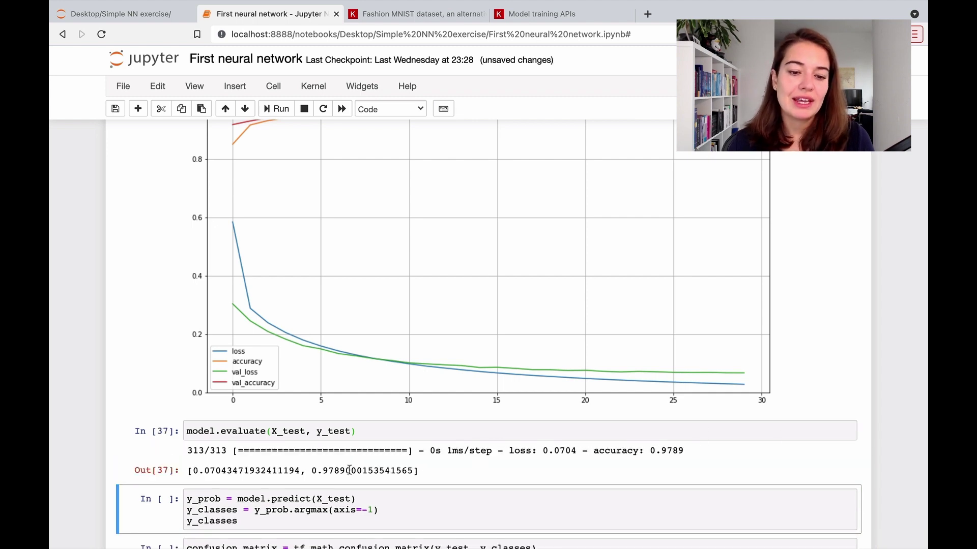
double_click(284, 431)
double_click(330, 432)
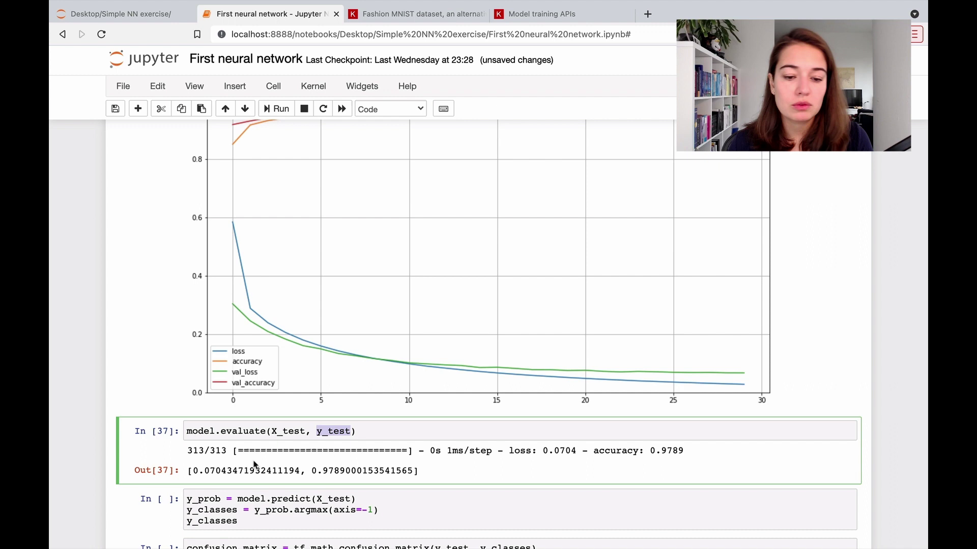
left_click_drag(312, 471, 365, 471)
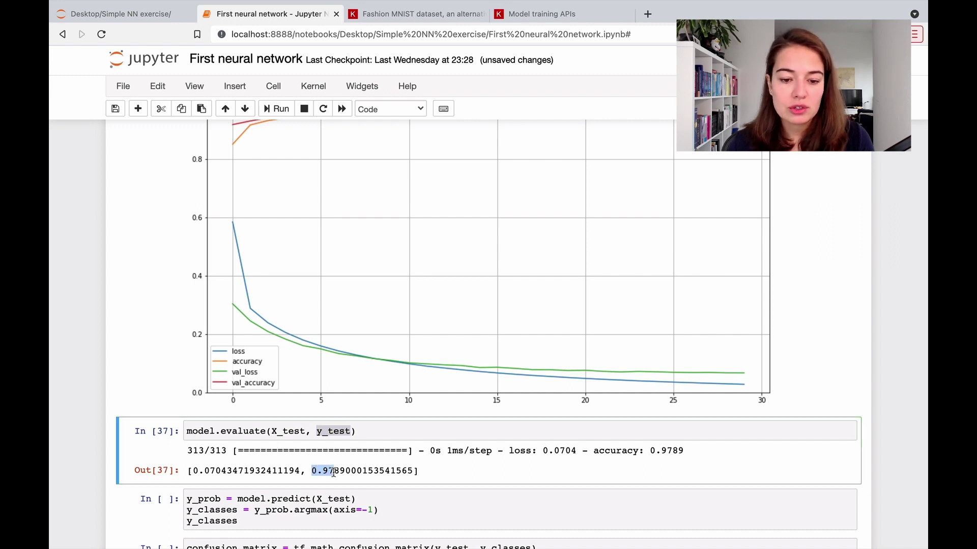
left_click(428, 473)
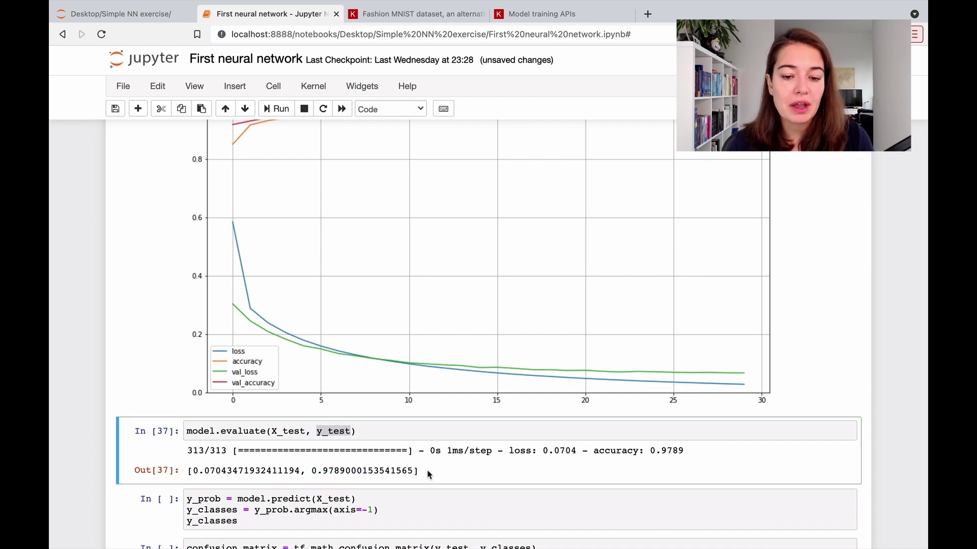
scroll(884, 274, "up", 1)
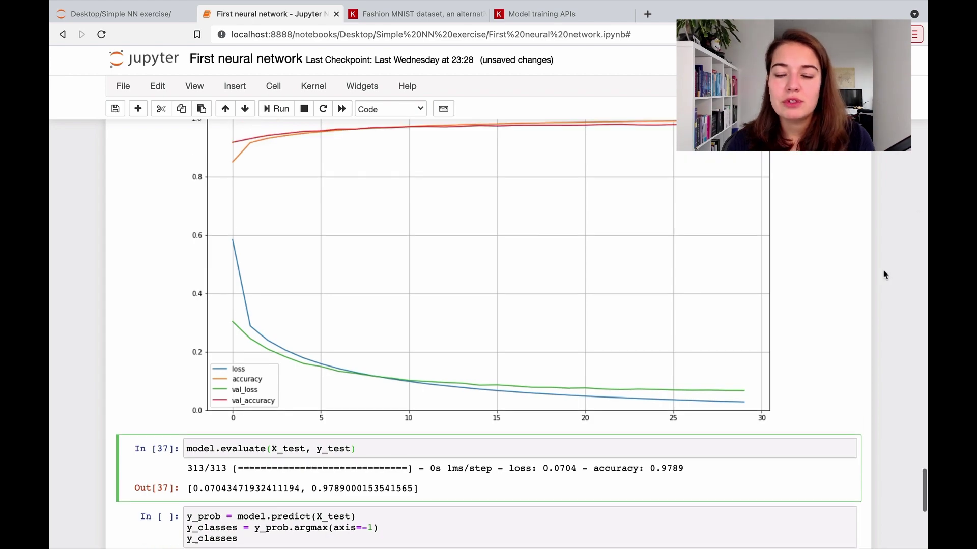
scroll(884, 275, "up", 10)
scroll(883, 275, "up", 2)
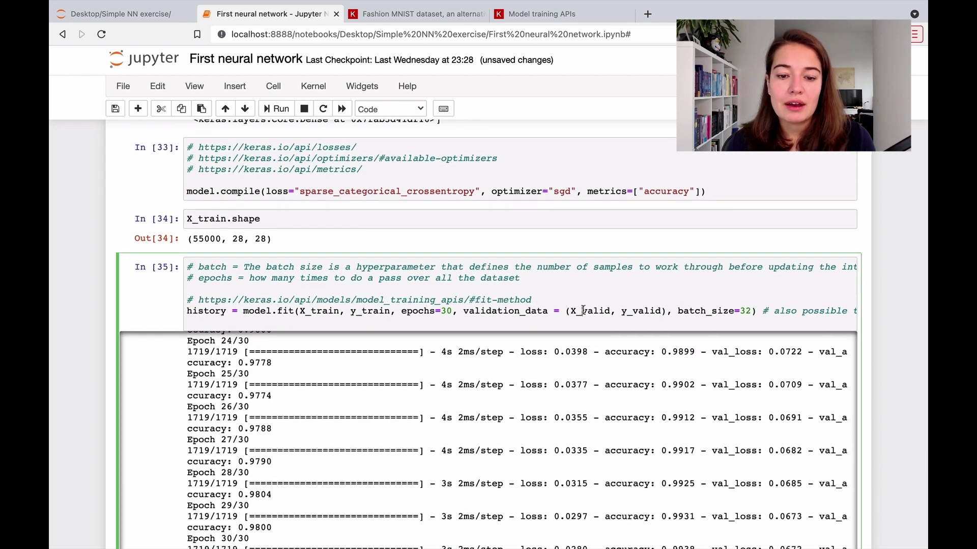
scroll(611, 314, "down", 10)
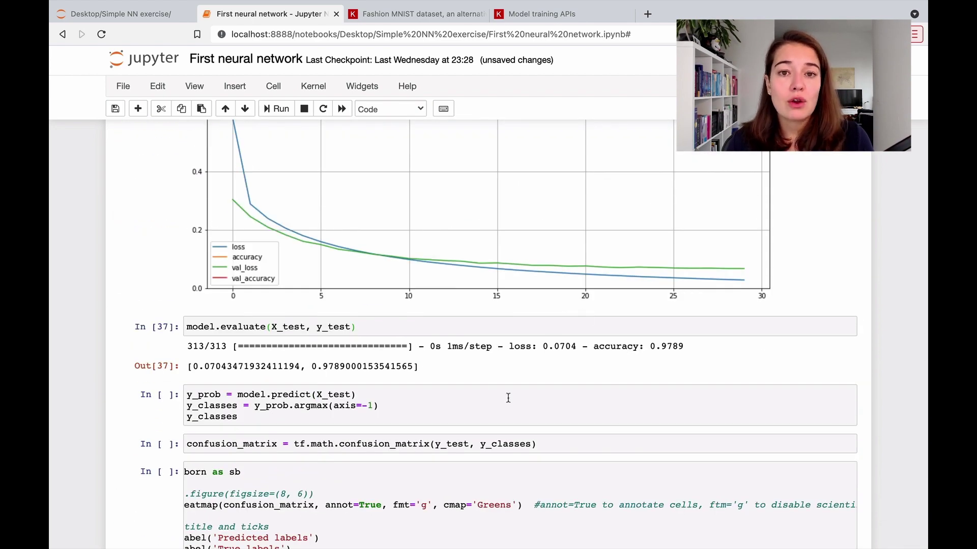
scroll(507, 395, "up", 3)
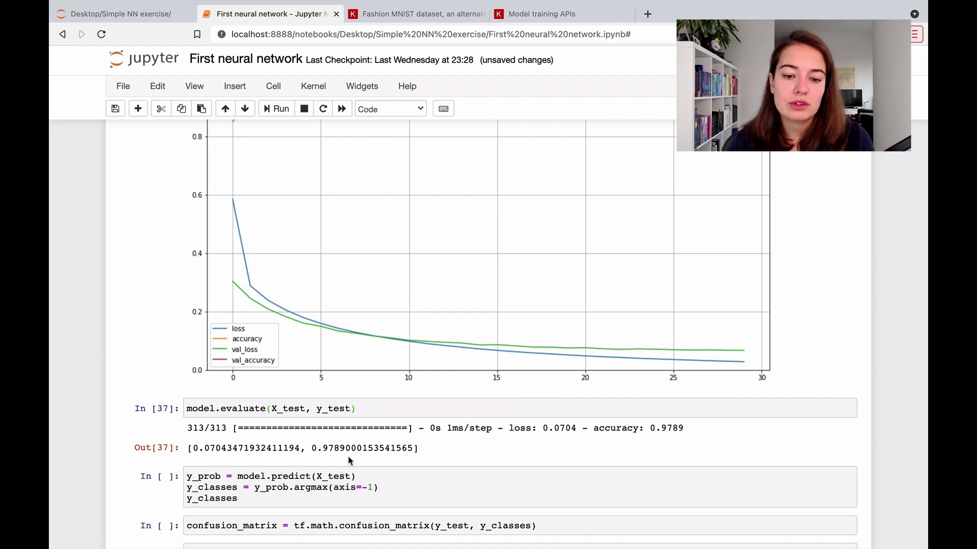
scroll(358, 448, "up", 10)
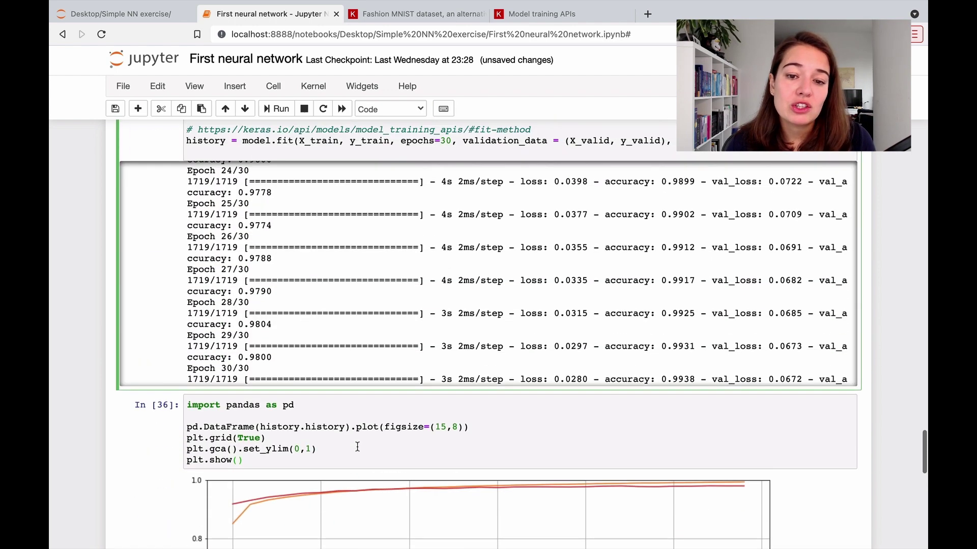
scroll(358, 448, "up", 2)
scroll(612, 201, "up", 1)
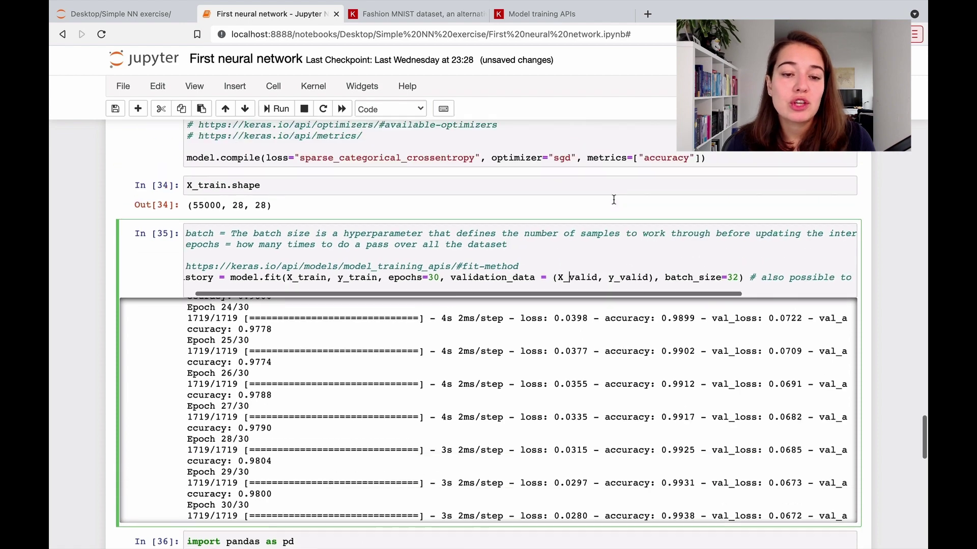
scroll(613, 200, "up", 10)
scroll(381, 166, "up", 4)
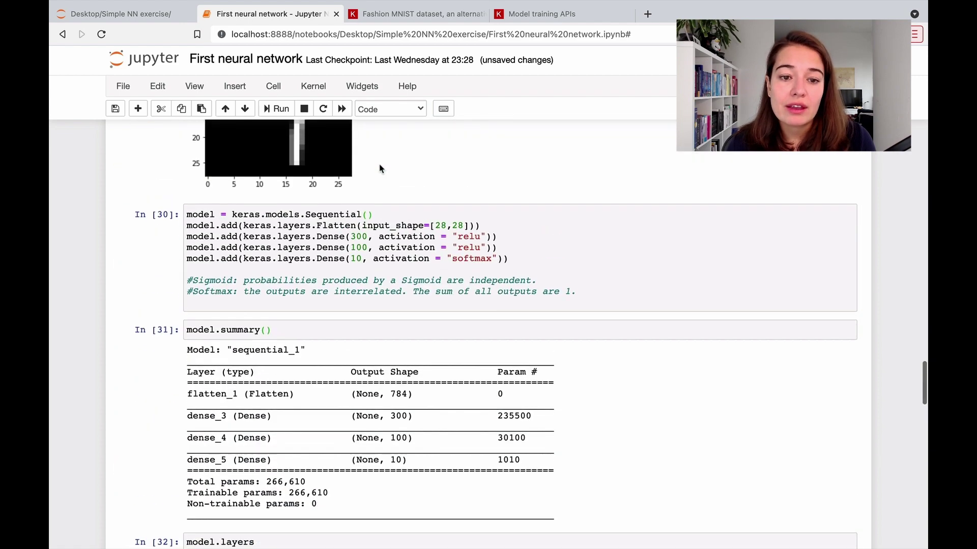
left_click(315, 236)
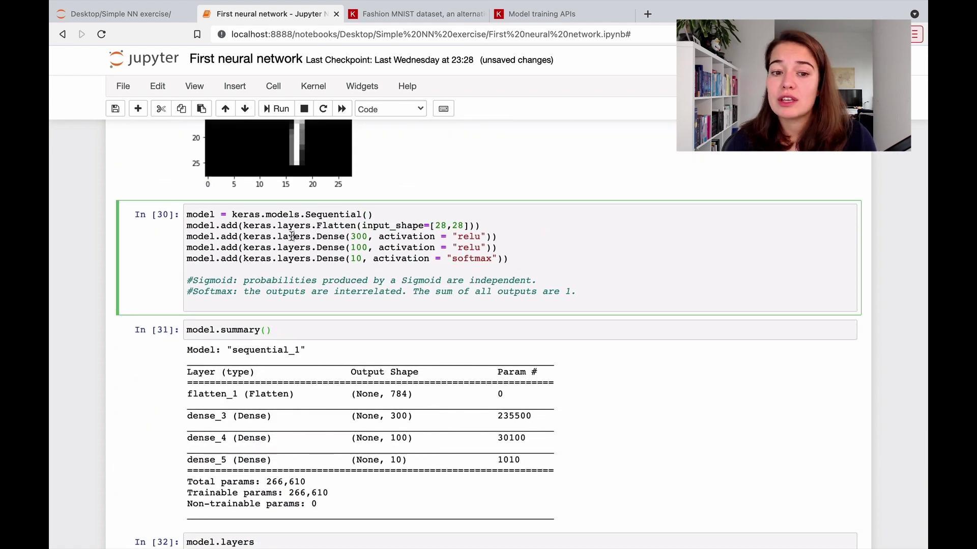
double_click(359, 247)
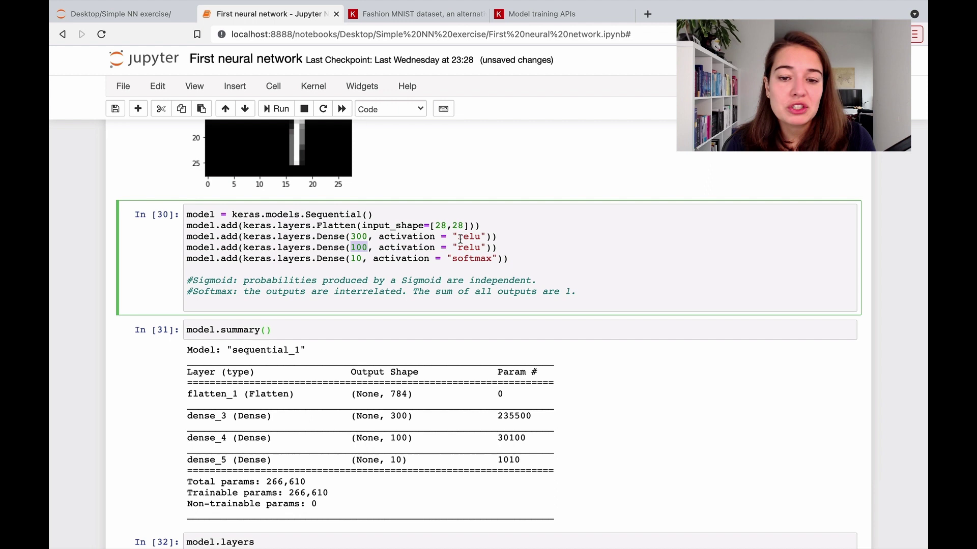
left_click_drag(460, 238, 503, 249)
left_click(506, 247)
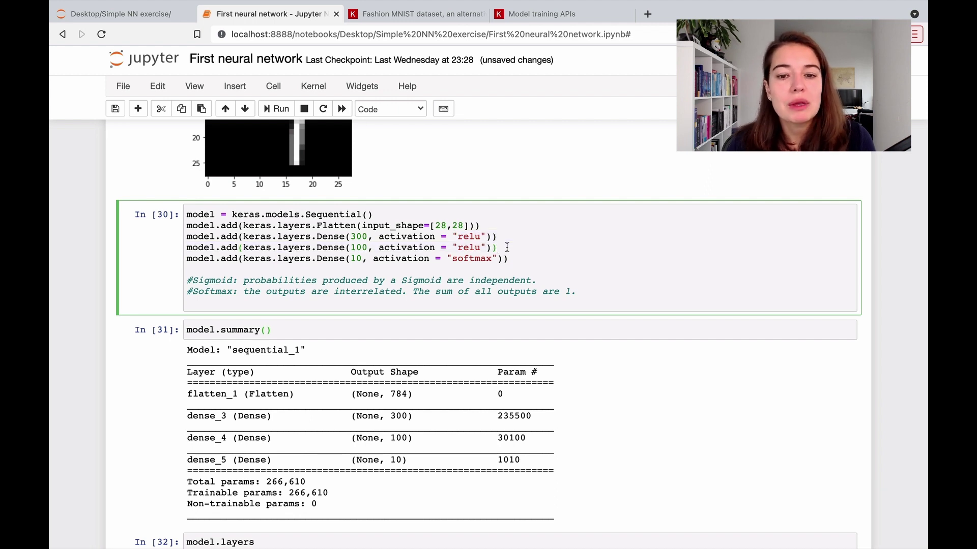
left_click(507, 236)
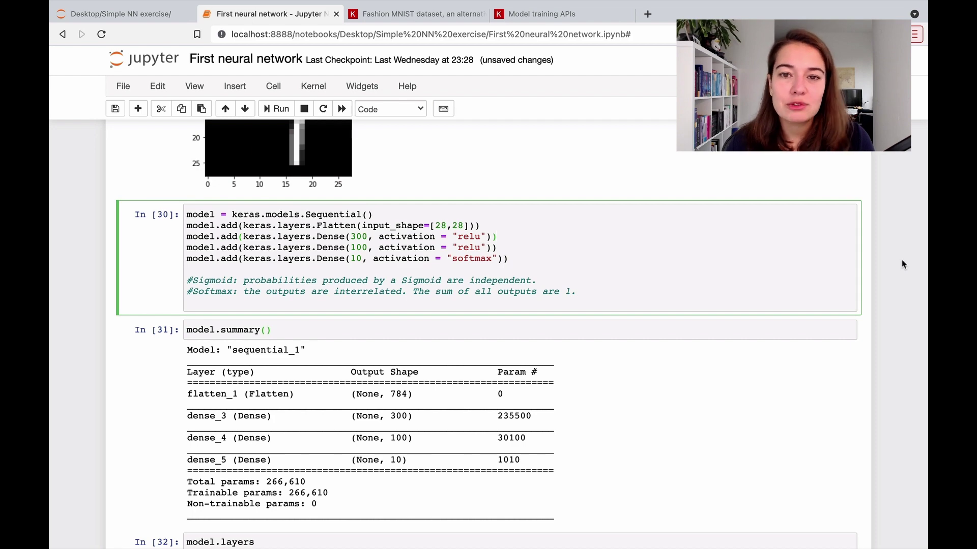
scroll(900, 260, "down", 5)
scroll(901, 260, "down", 15)
scroll(901, 264, "down", 3)
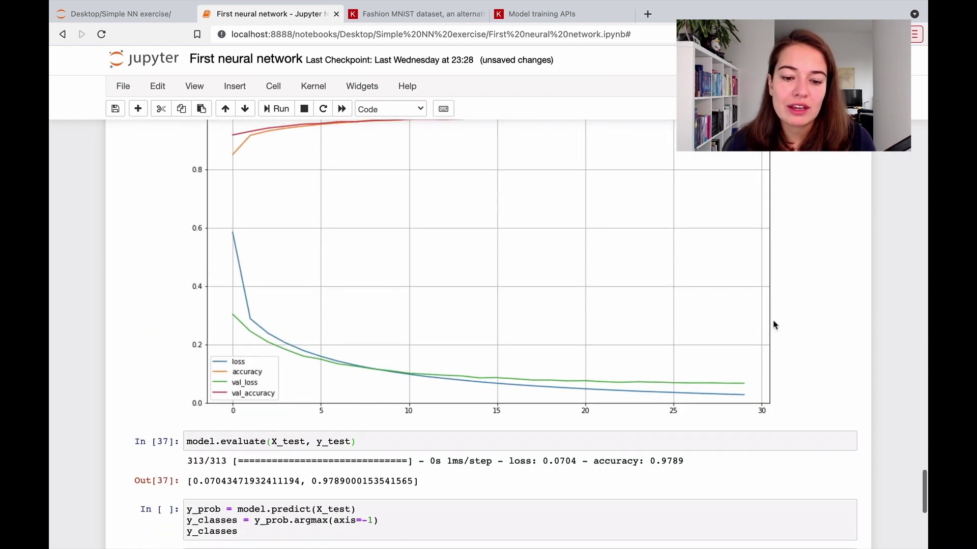
- Insert an empty cell below the evaluation cell In [37]
left_click_drag(311, 481, 480, 484)
left_click(480, 484)
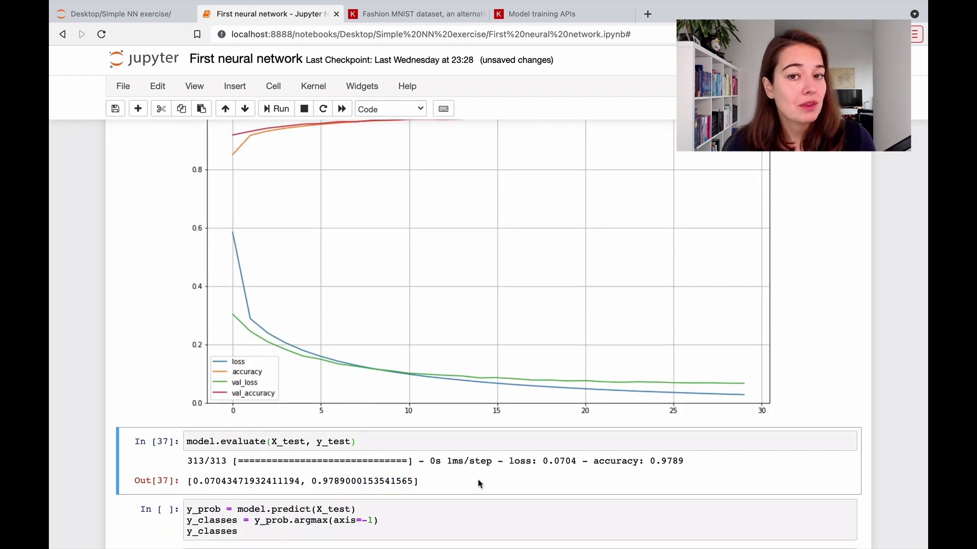
scroll(480, 484, "down", 1)
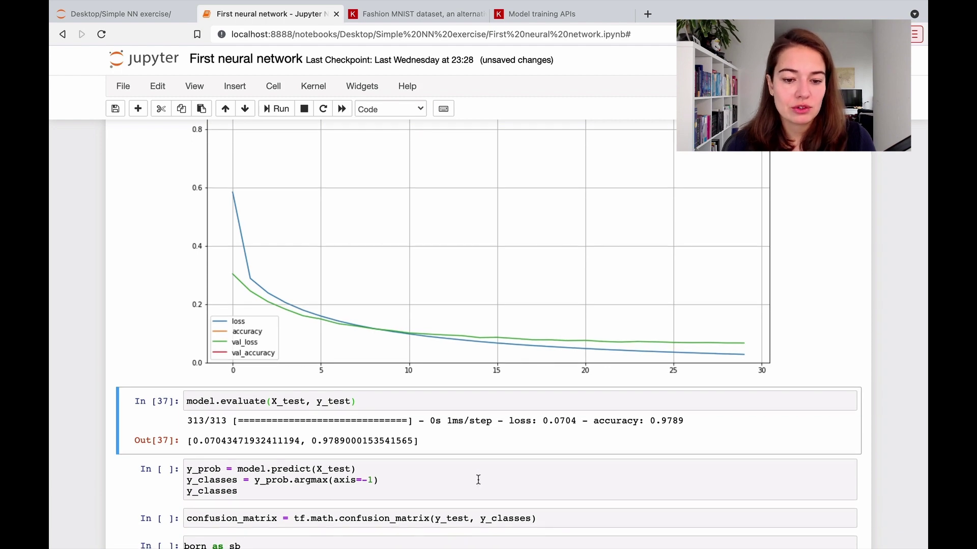
left_click(473, 479)
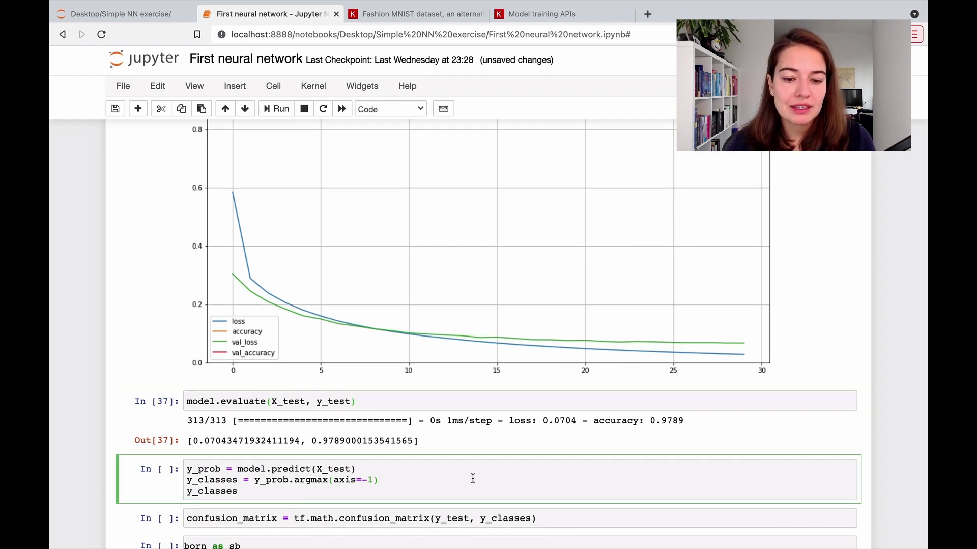
scroll(306, 344, "down", 5)
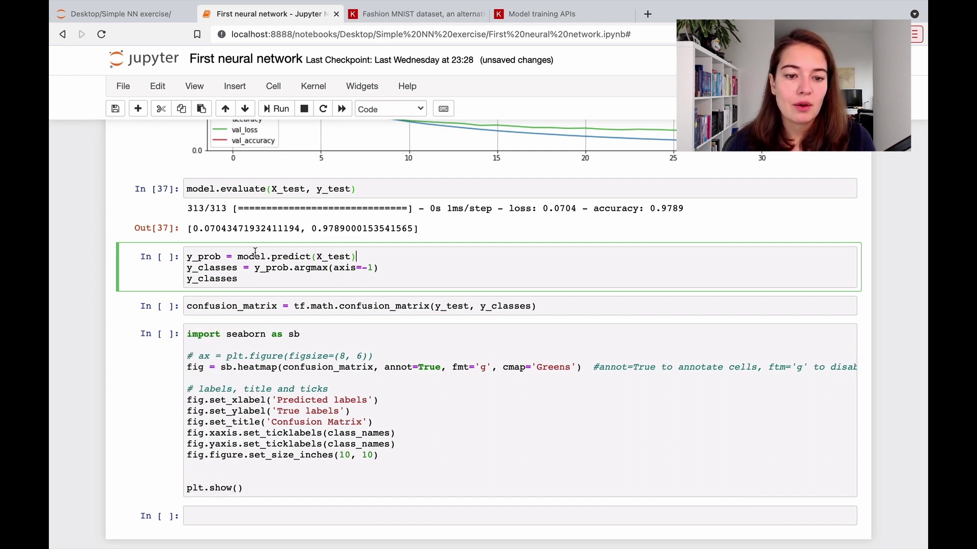
key("Escape")
key("Up")
left_click(137, 109)
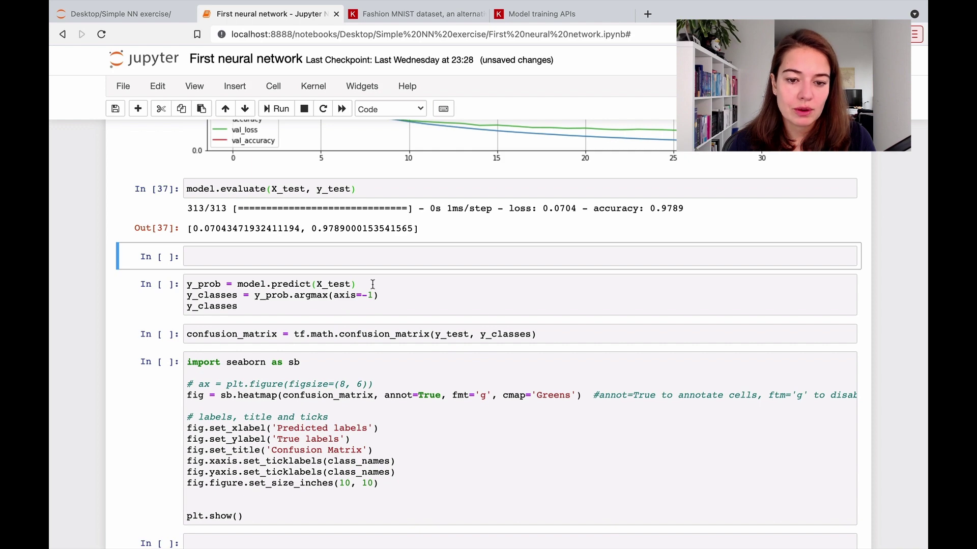
- Paste model.predict(X_test) into the new cell and run it as In [38]
left_click_drag(372, 284, 238, 284)
key("ctrl+c")
left_click(249, 260)
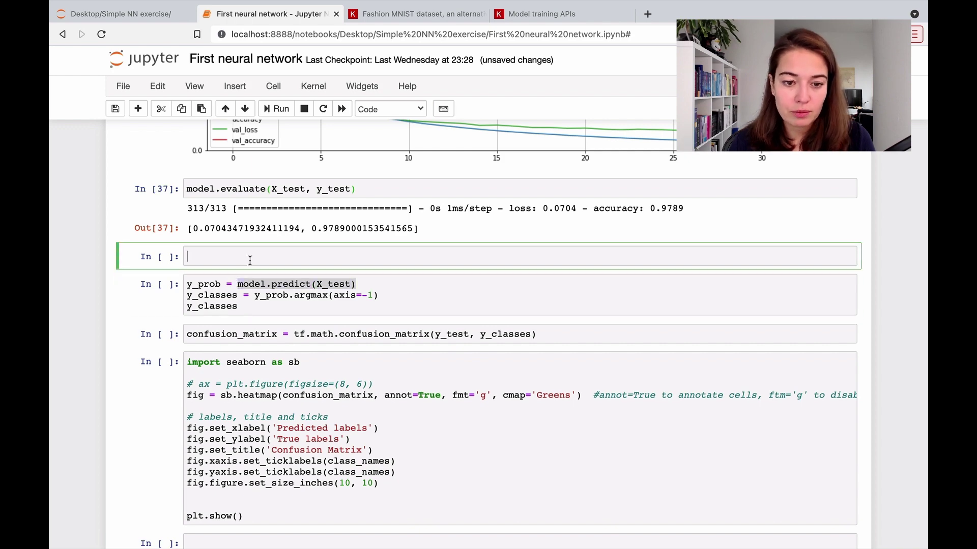
key("ctrl+v")
key("ctrl+Return")
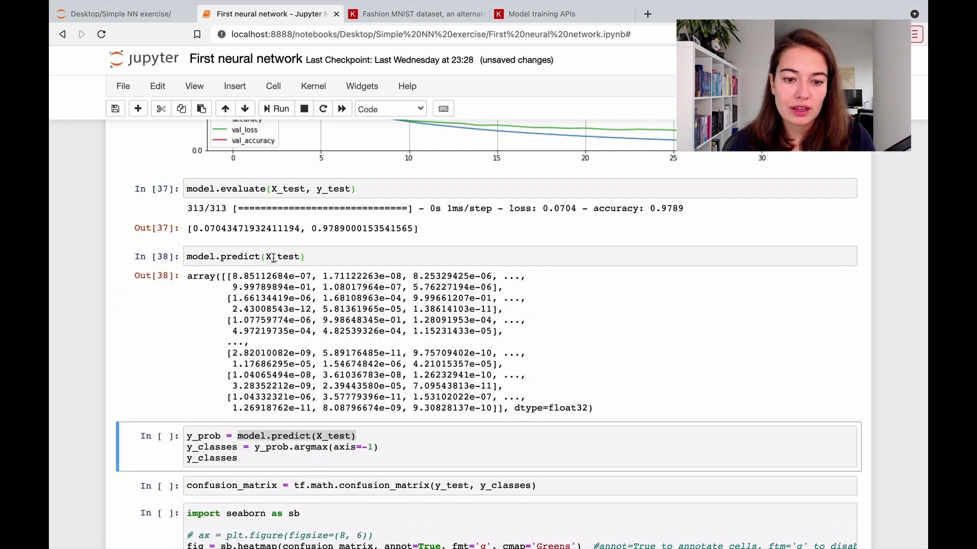
double_click(275, 257)
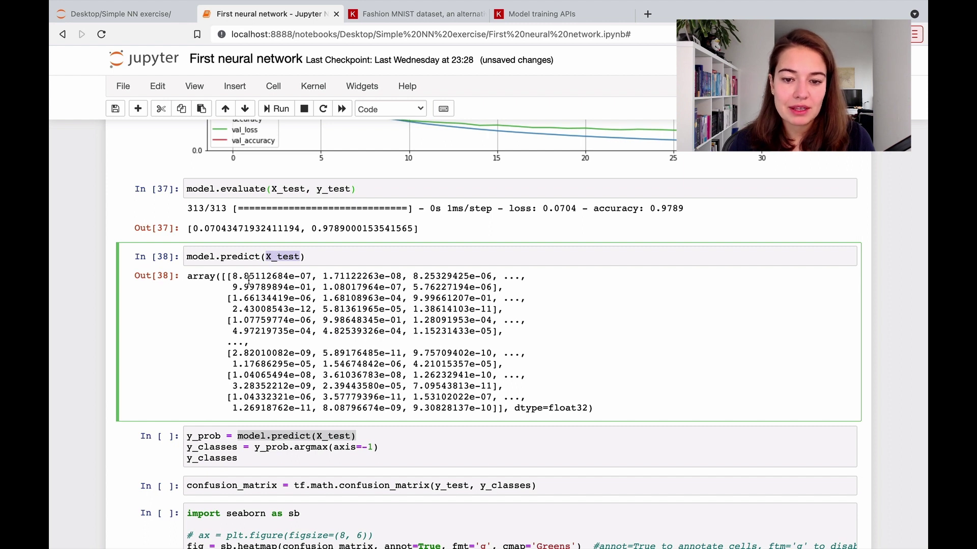
- Inspect the probability array output, highlighting the first value 8.85112684e-07 and argmax in y_prob
left_click_drag(234, 274, 504, 405)
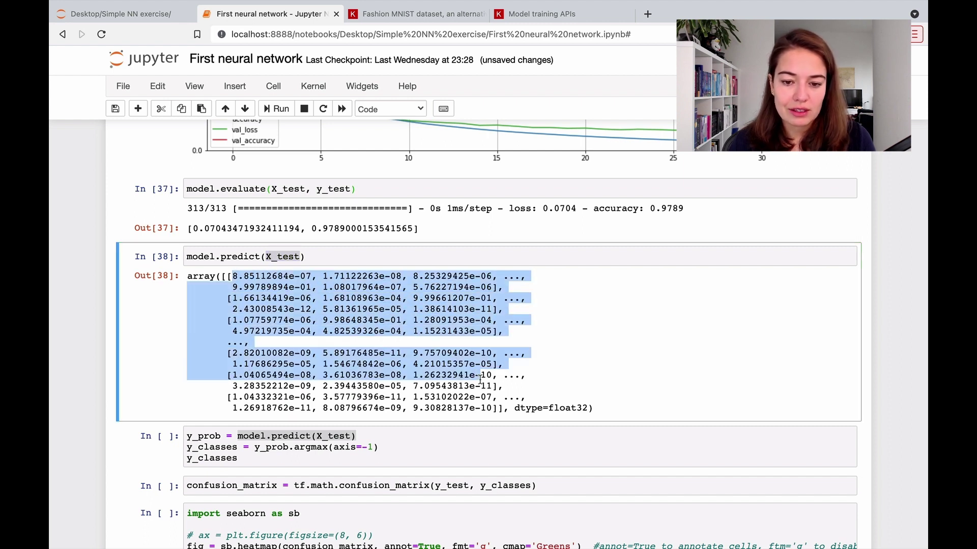
left_click(509, 410)
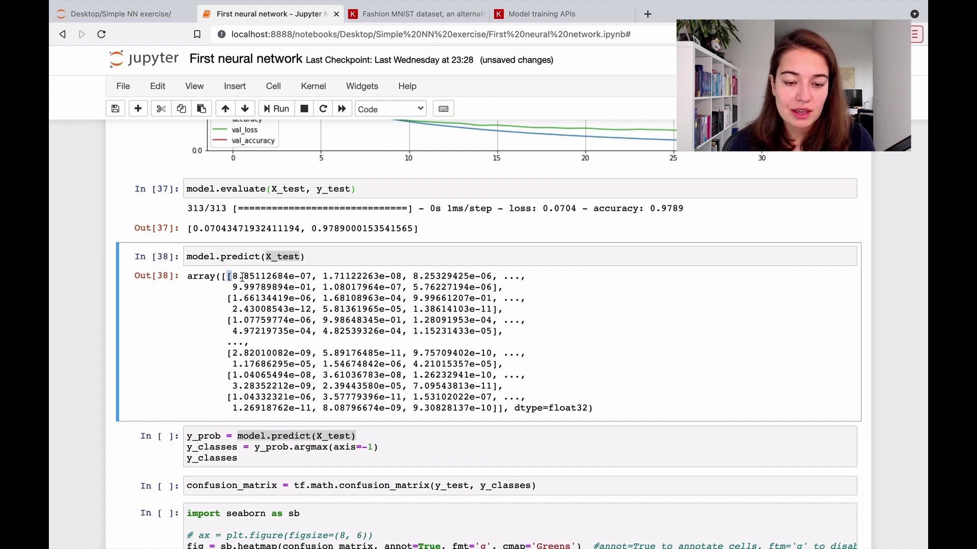
left_click_drag(228, 276, 497, 286)
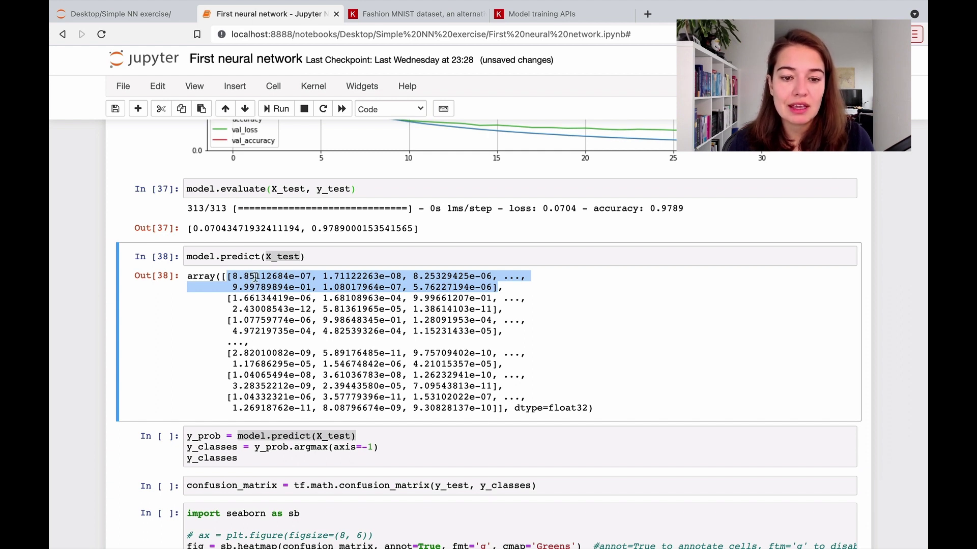
left_click(254, 277)
double_click(254, 277)
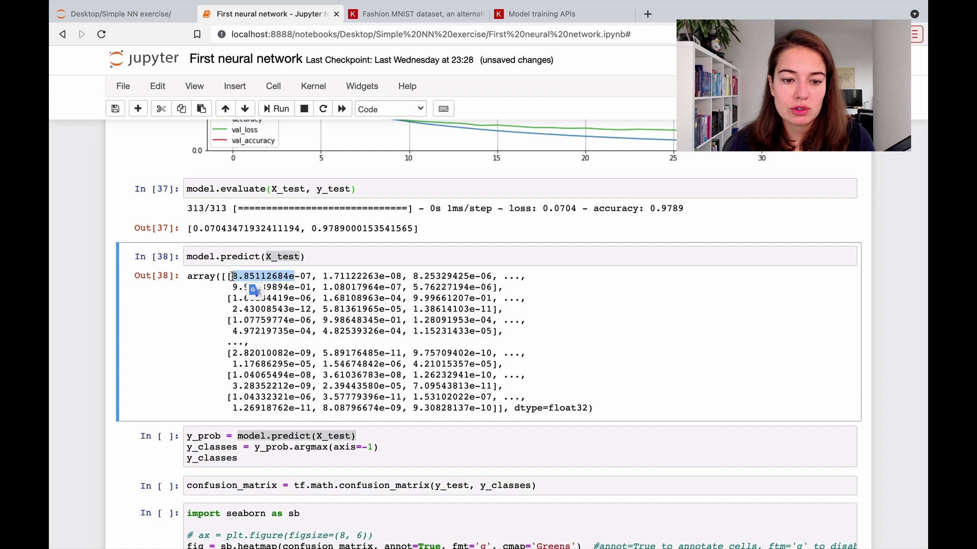
left_click(234, 277)
mouse_move(234, 277)
left_mouse_down()
mouse_move(313, 276)
mouse_move(306, 256)
left_mouse_up()
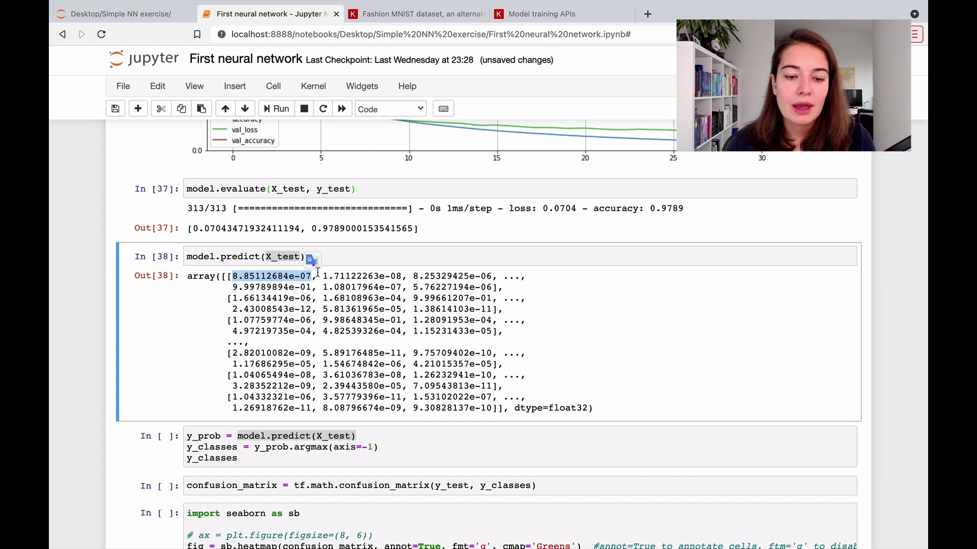
left_click(355, 255)
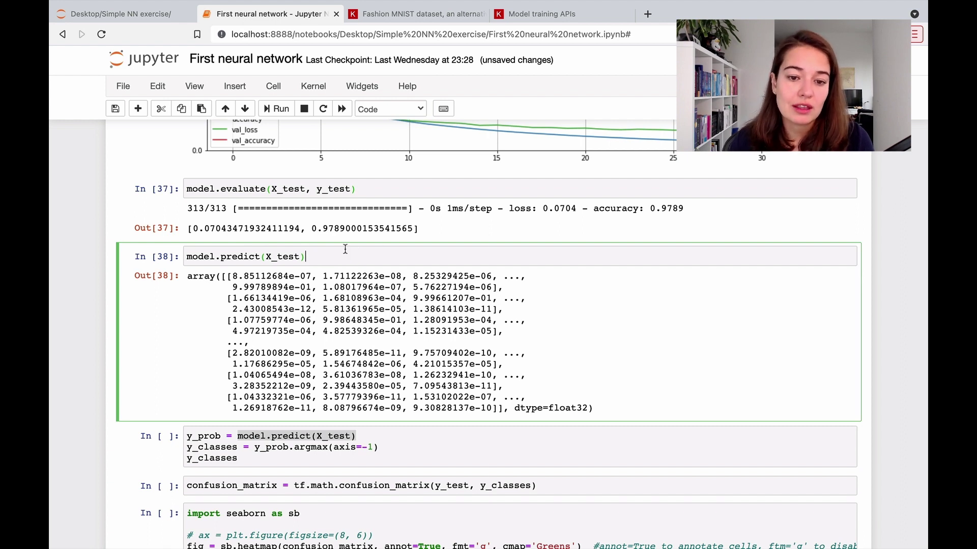
left_click(321, 455)
double_click(307, 448)
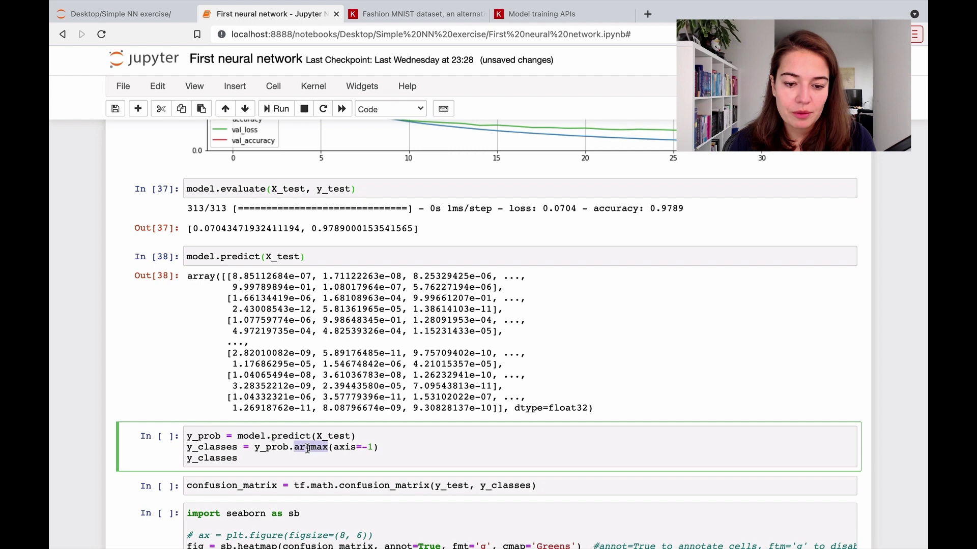
- Run the y_prob argmax cell, yielding predicted classes array([7, 2, 1, ..., 4, 5, 6])
key("ctrl+Return")
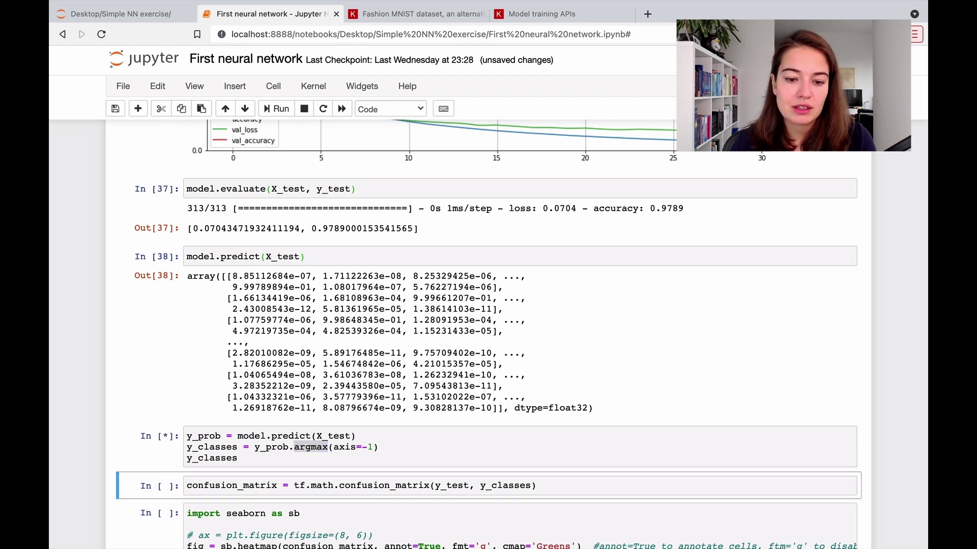
scroll(420, 448, "down", 3)
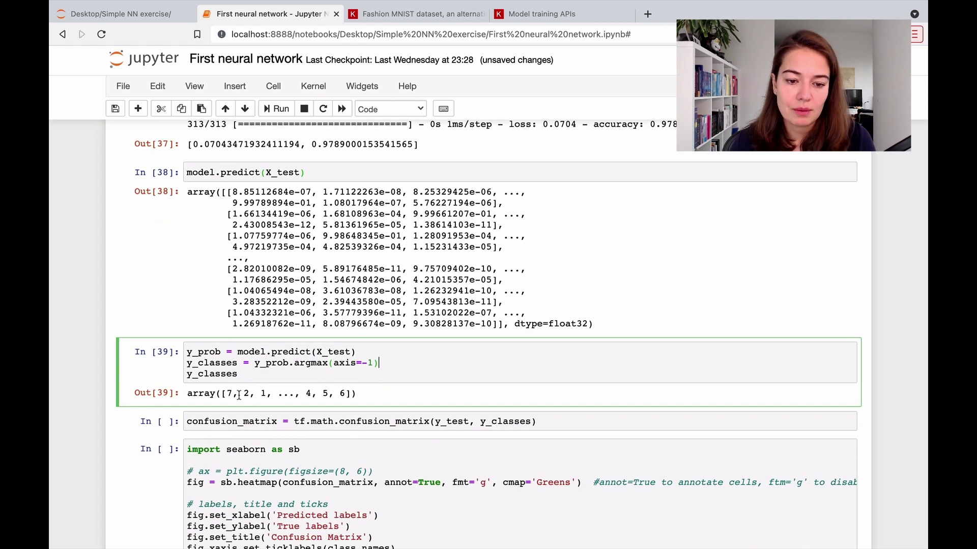
left_click(233, 394)
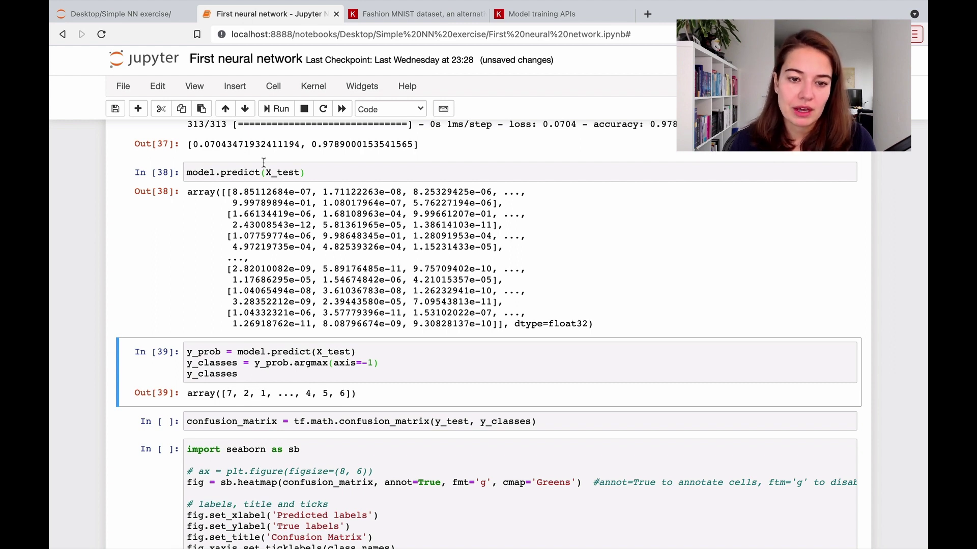
scroll(303, 167, "down", 1)
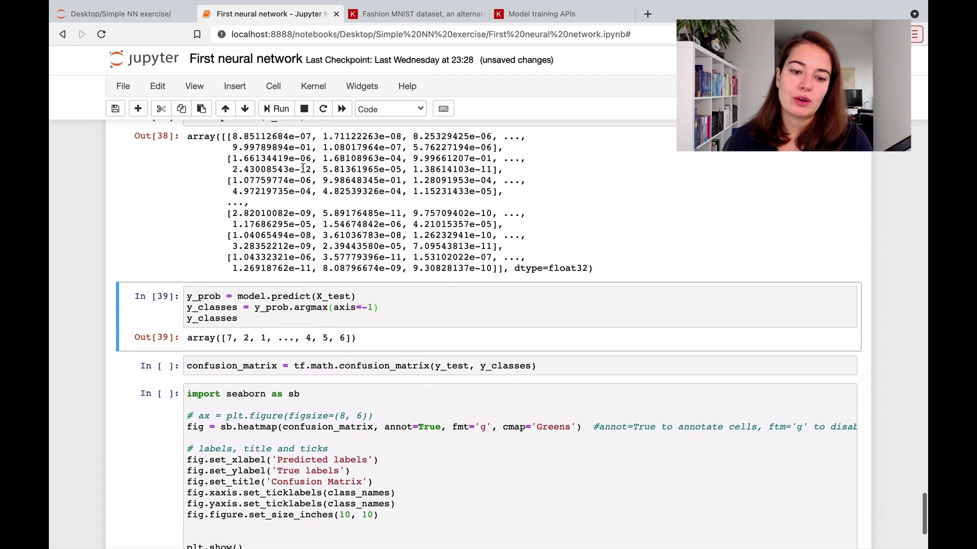
- Compute the confusion matrix with tf.math.confusion_matrix in In [40]
left_click(393, 365)
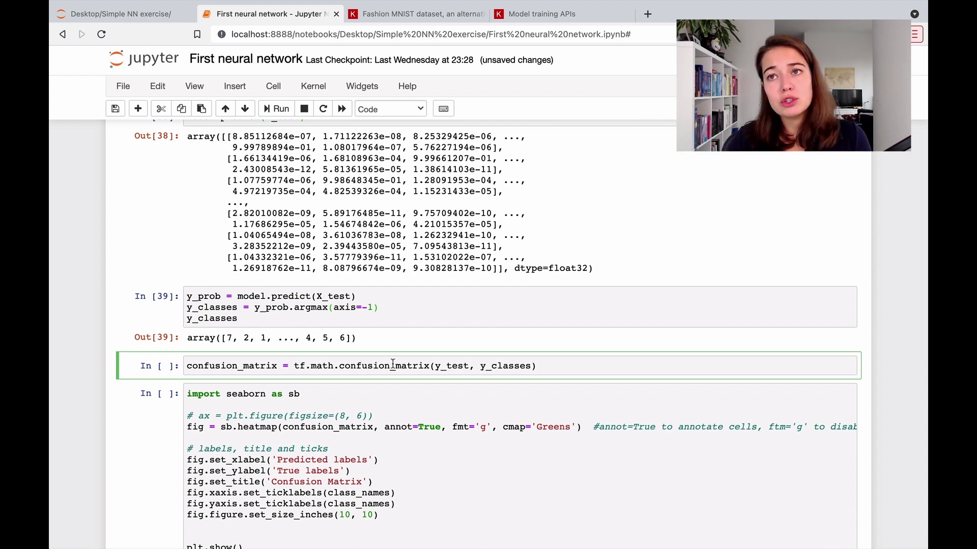
key("shift+Return")
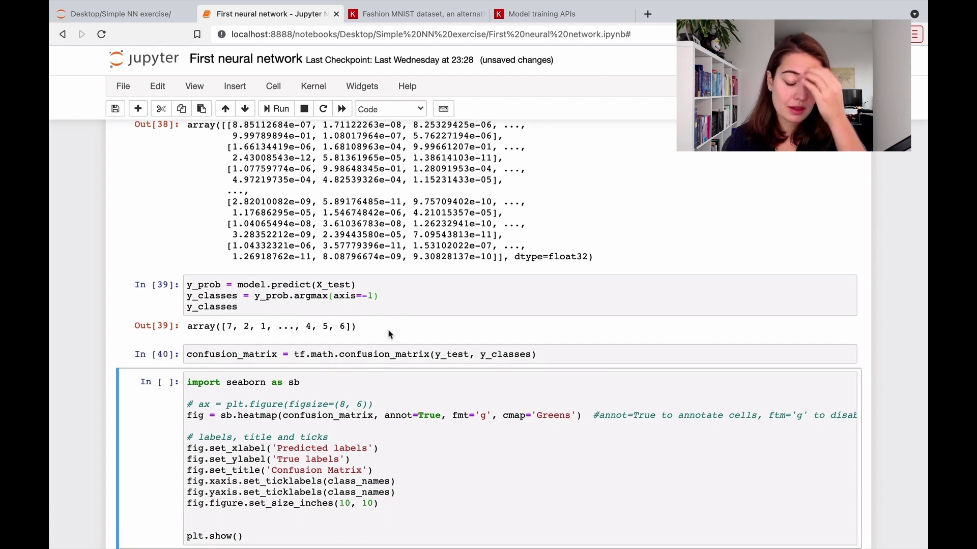
left_click_drag(293, 354, 418, 352)
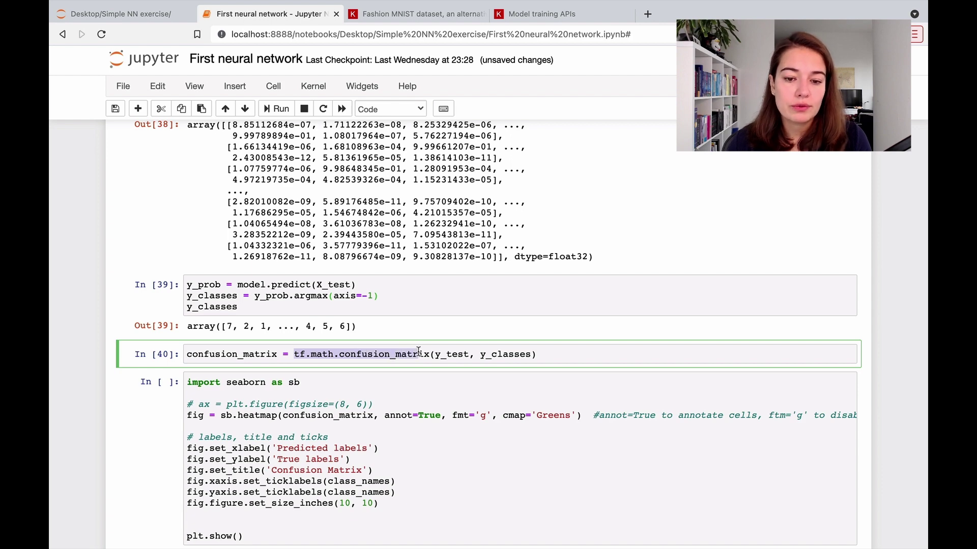
left_click(630, 355)
- Run the heatmap cell, hit ModuleNotFoundError, and pip install seaborn in the terminal
left_click(578, 412)
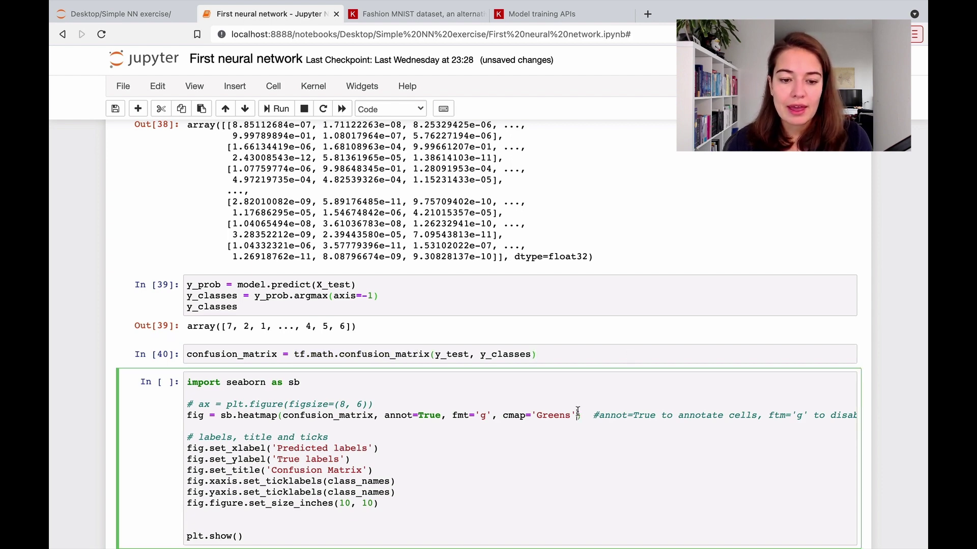
key("shift+Return")
left_click(376, 402)
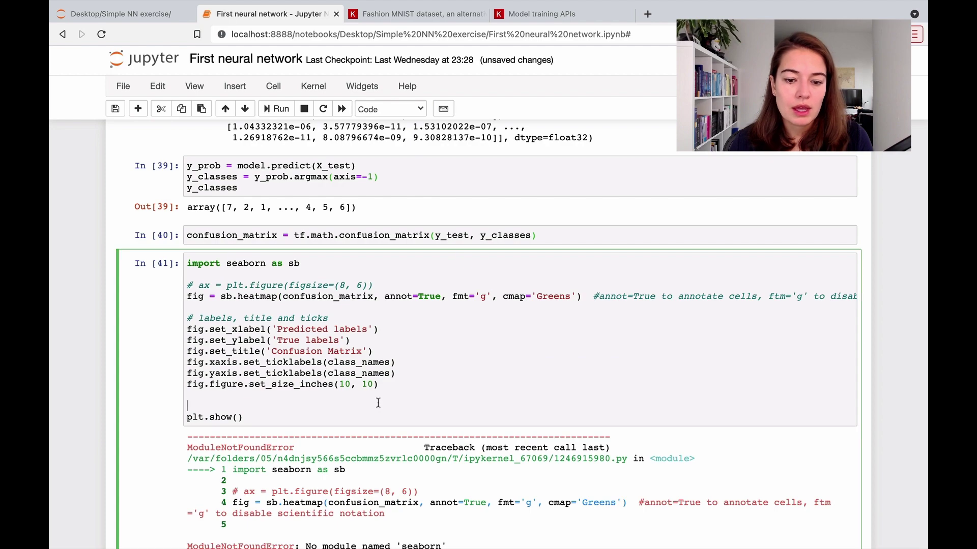
scroll(377, 403, "down", 3)
scroll(378, 403, "up", 2)
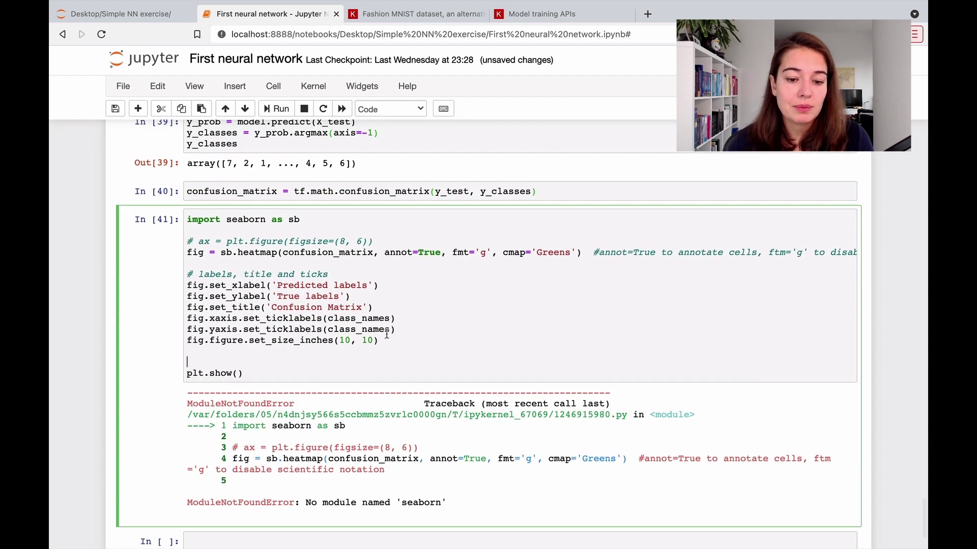
key("super+Tab")
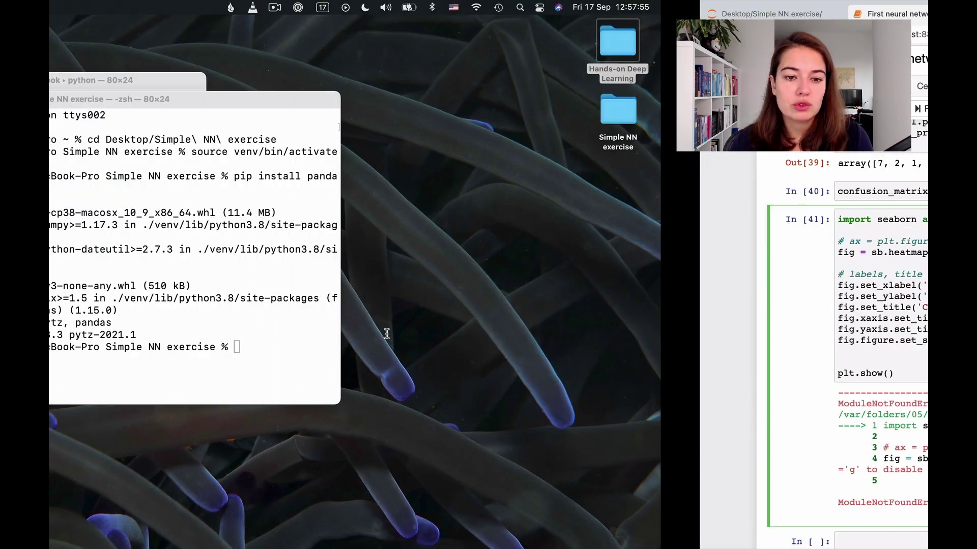
type("pip install seaborn")
key("Return")
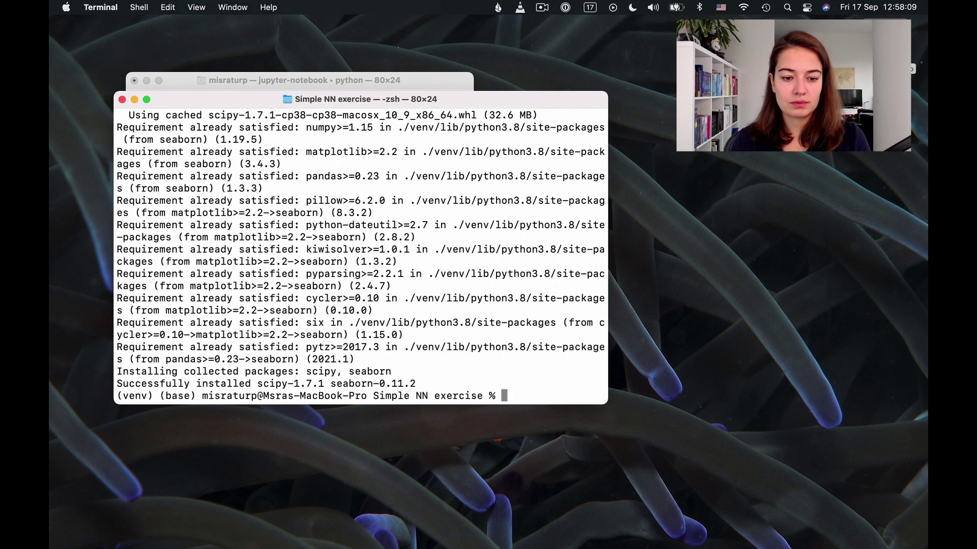
key("super+Tab")
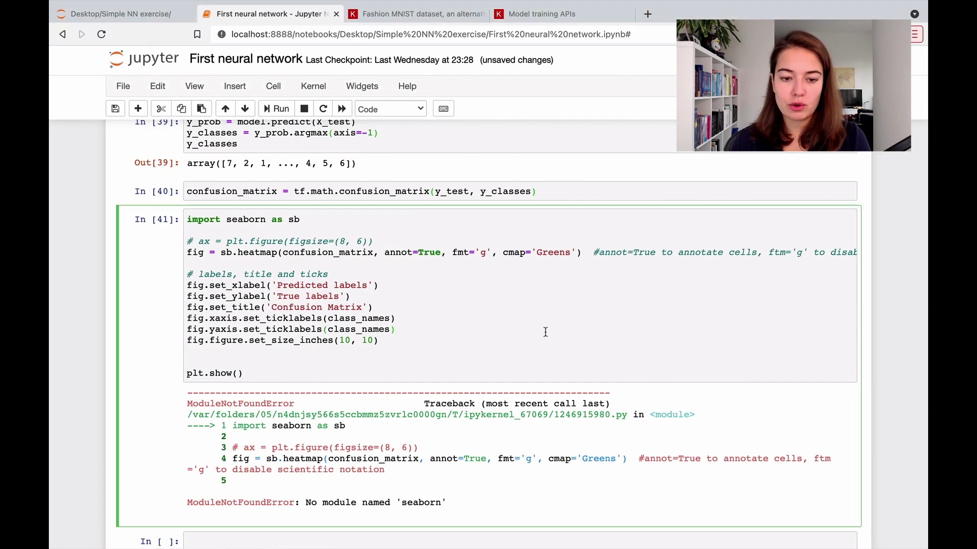
- Re-run the sb.heatmap cell as In [42] to render the green annotated confusion matrix
key("shift+Return")
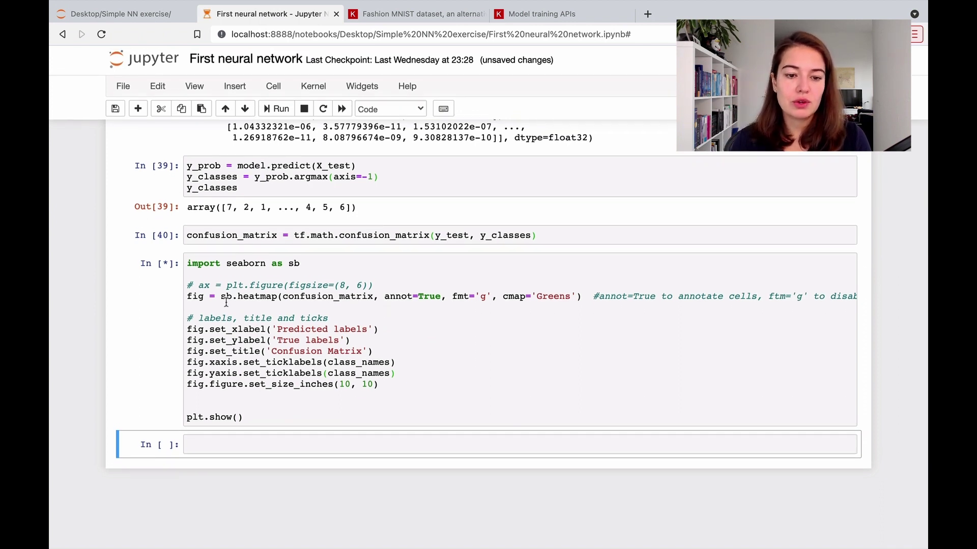
left_click_drag(220, 298, 280, 298)
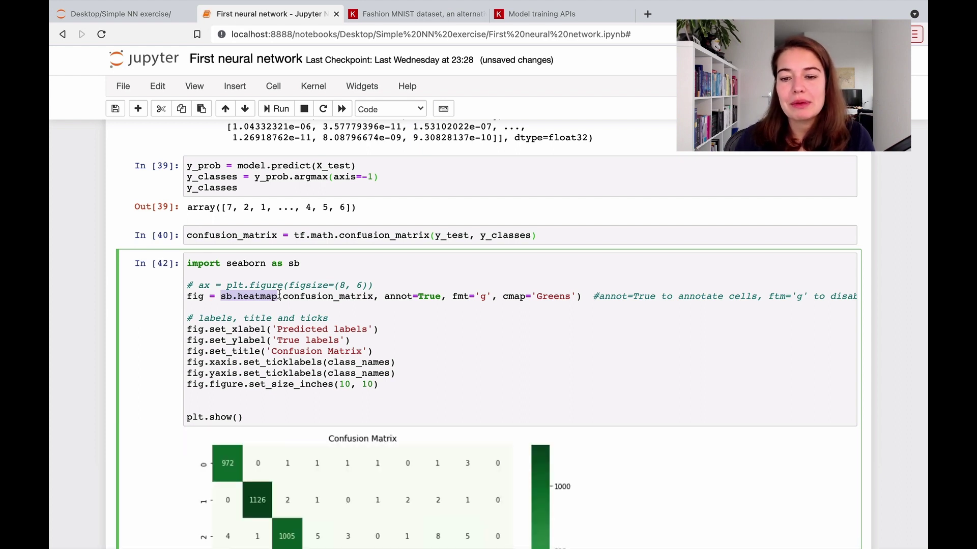
left_click(281, 297)
double_click(265, 298)
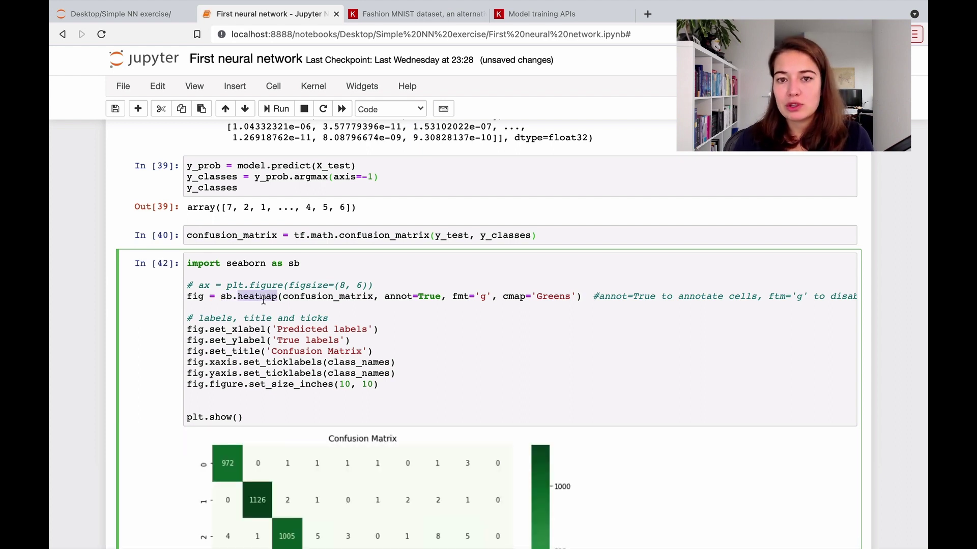
scroll(264, 298, "down", 3)
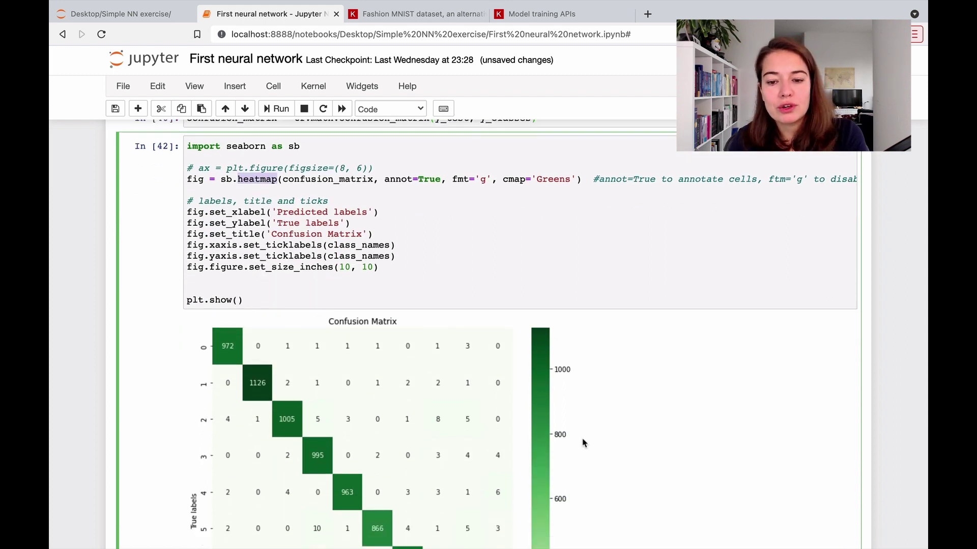
scroll(582, 443, "down", 4)
scroll(582, 442, "down", 1)
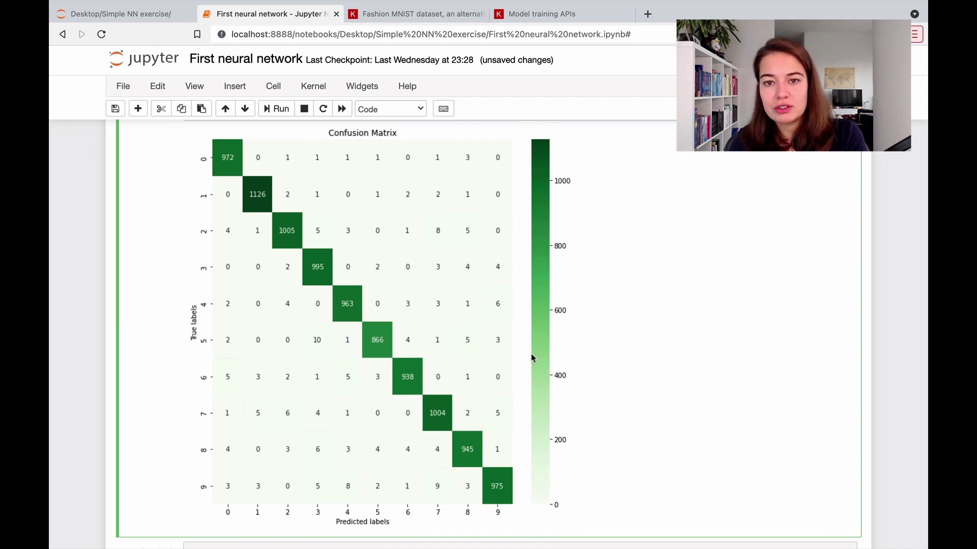
scroll(537, 305, "up", 4)
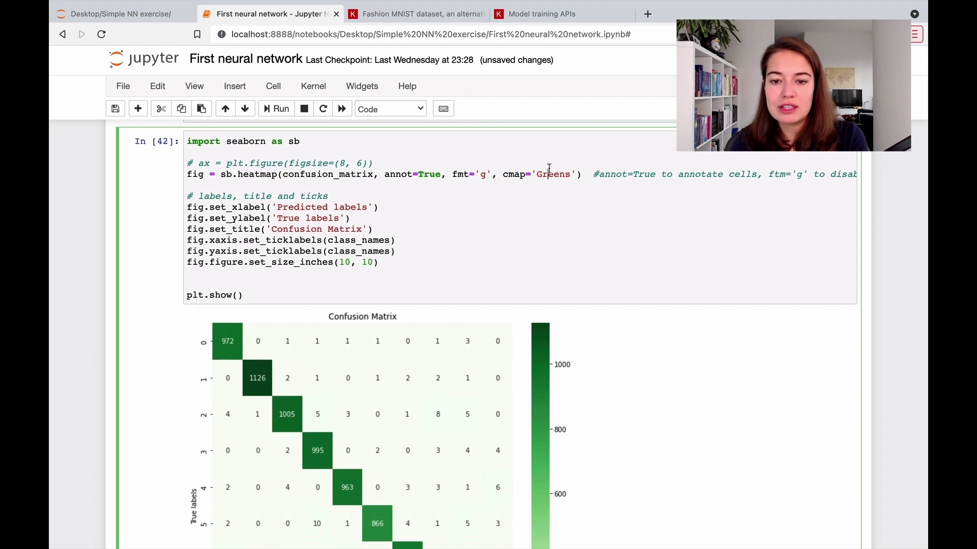
scroll(573, 255, "down", 3)
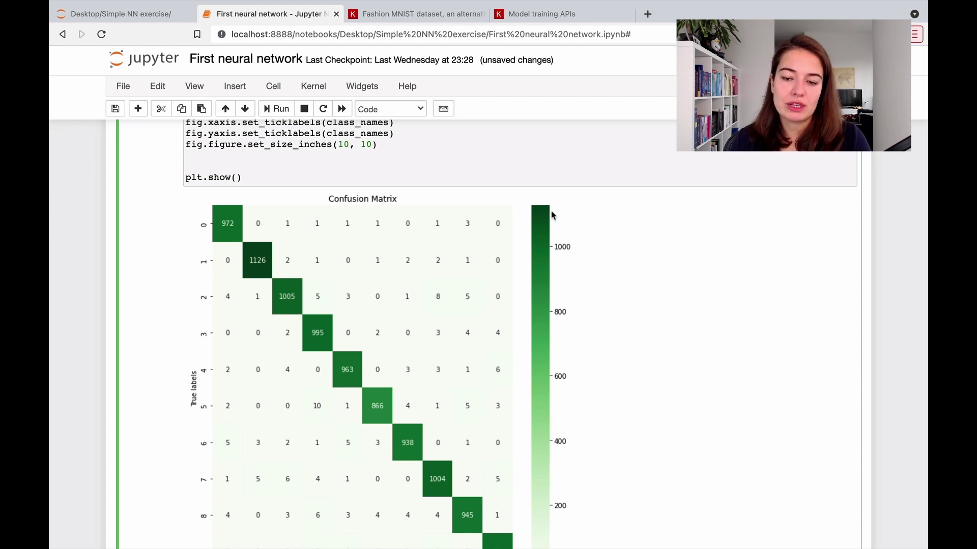
scroll(541, 214, "up", 3)
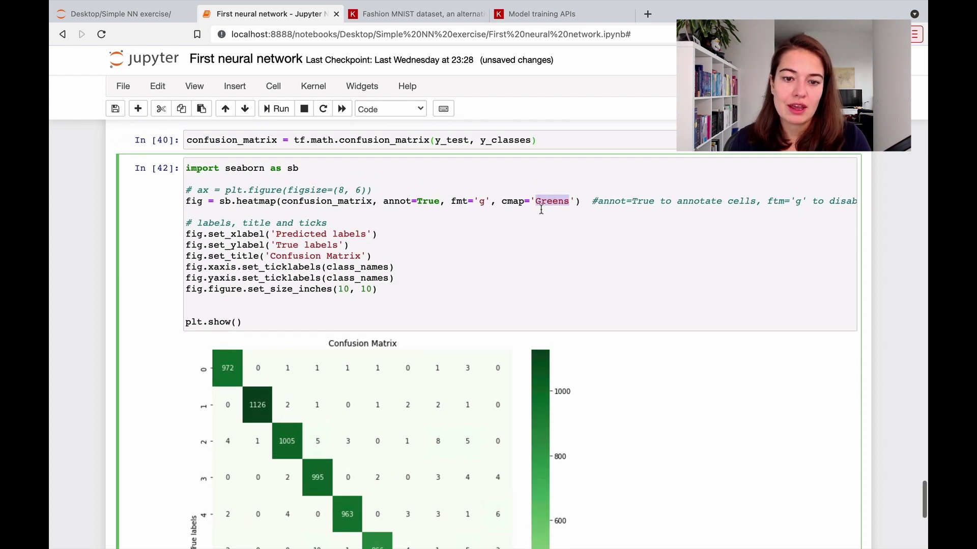
left_click_drag(208, 234, 353, 280)
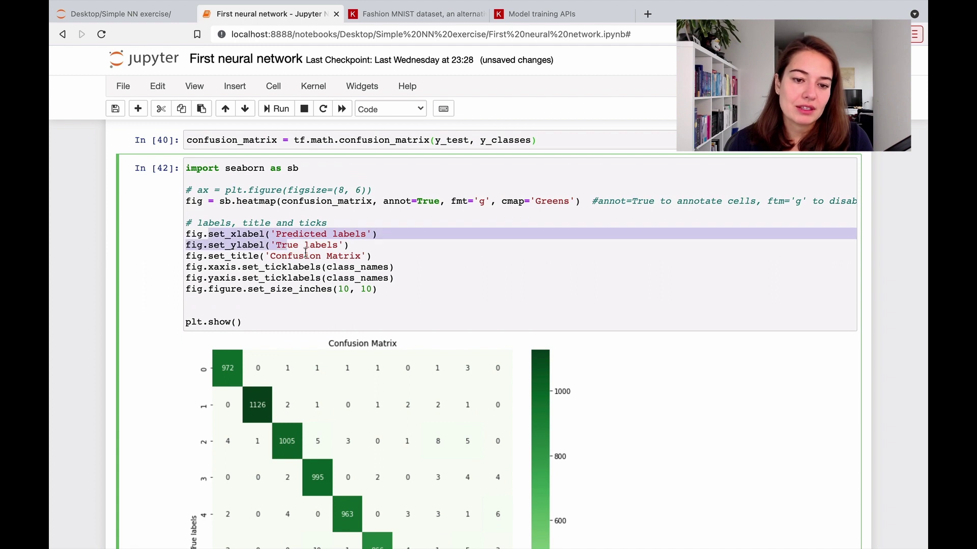
scroll(354, 279, "down", 1)
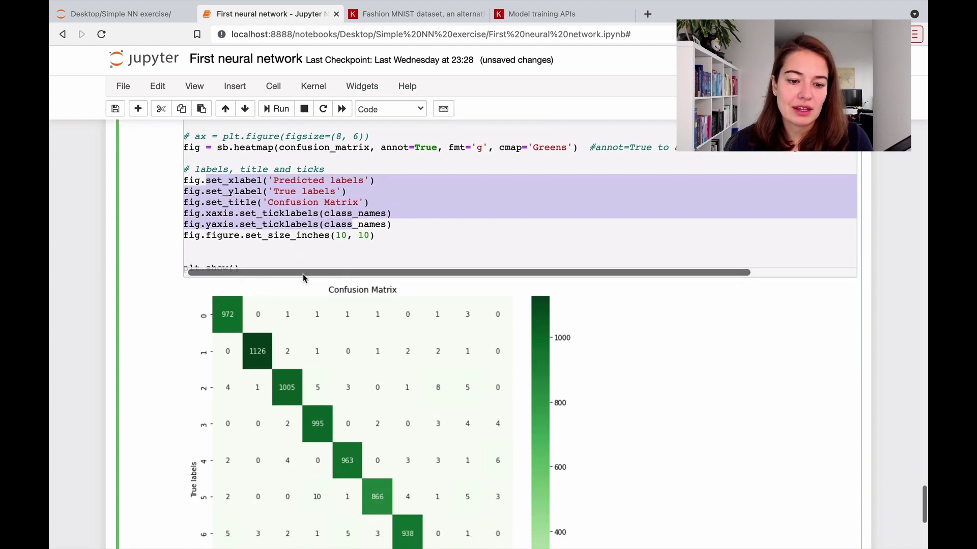
left_click(352, 235)
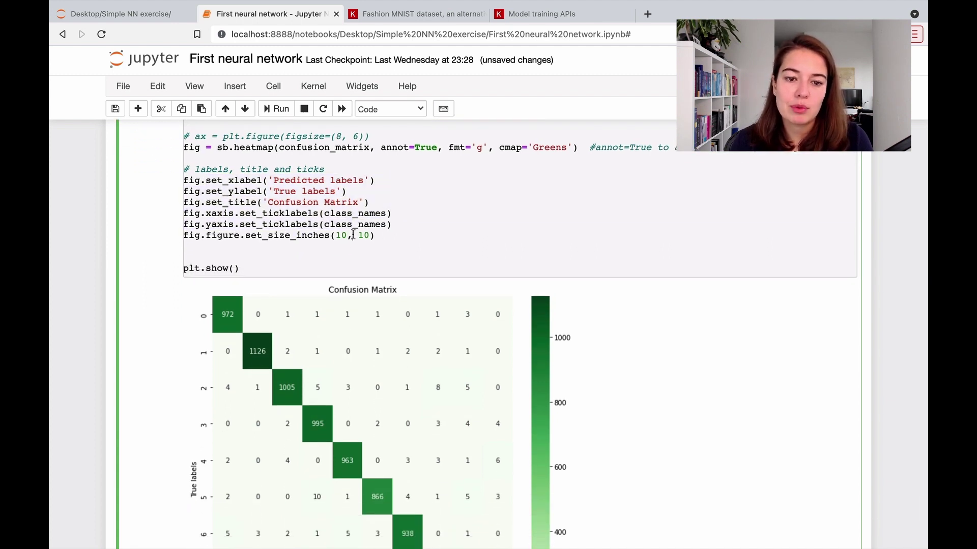
scroll(353, 234, "down", 1)
scroll(353, 234, "down", 2)
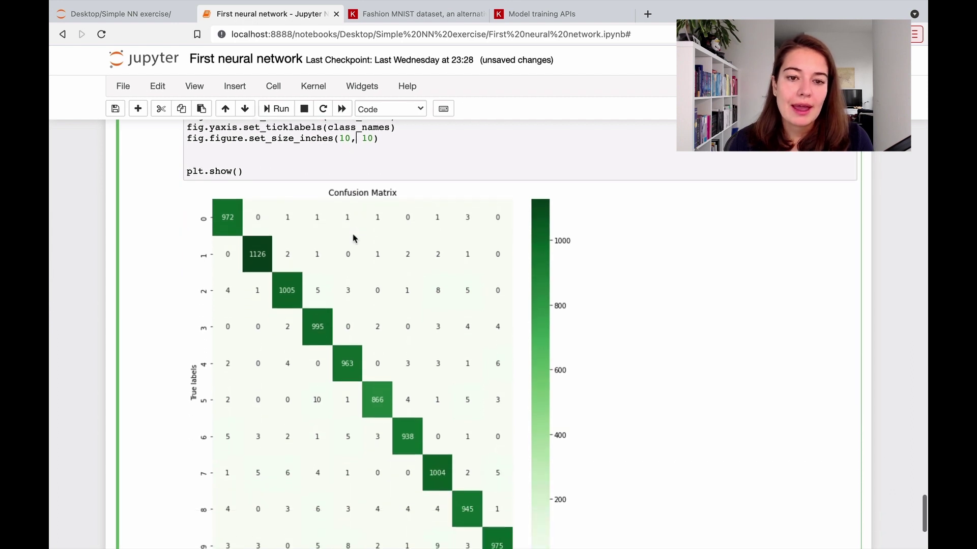
scroll(352, 234, "down", 2)
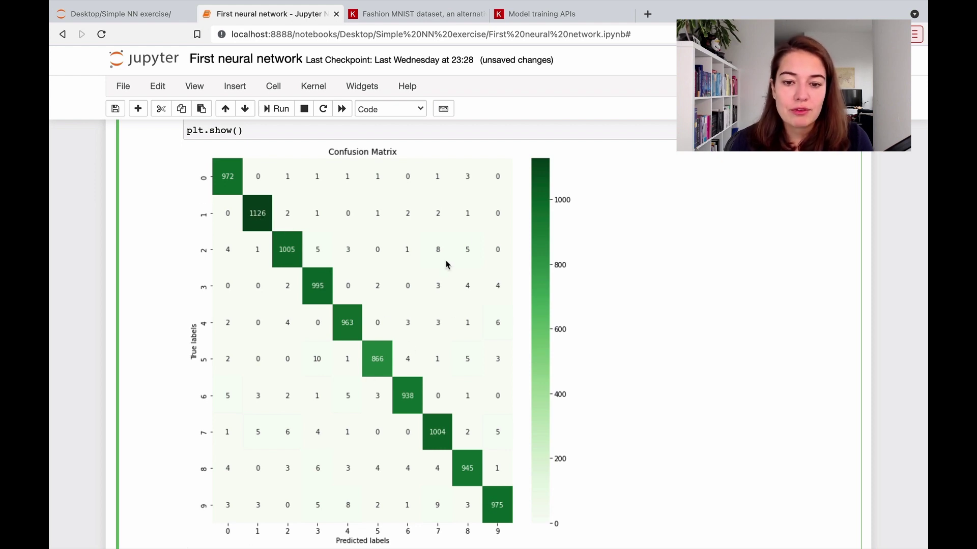
left_click(462, 256)
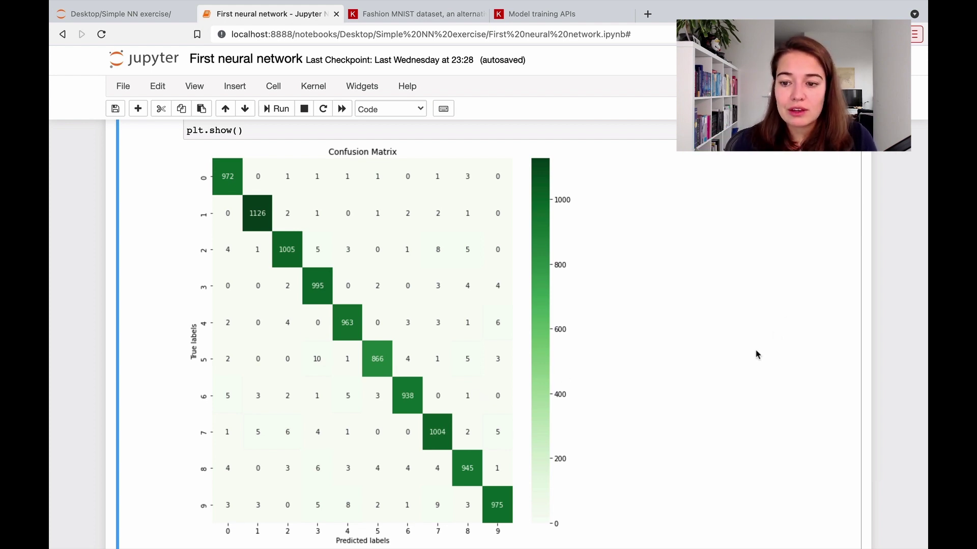
scroll(897, 165, "down", 2)
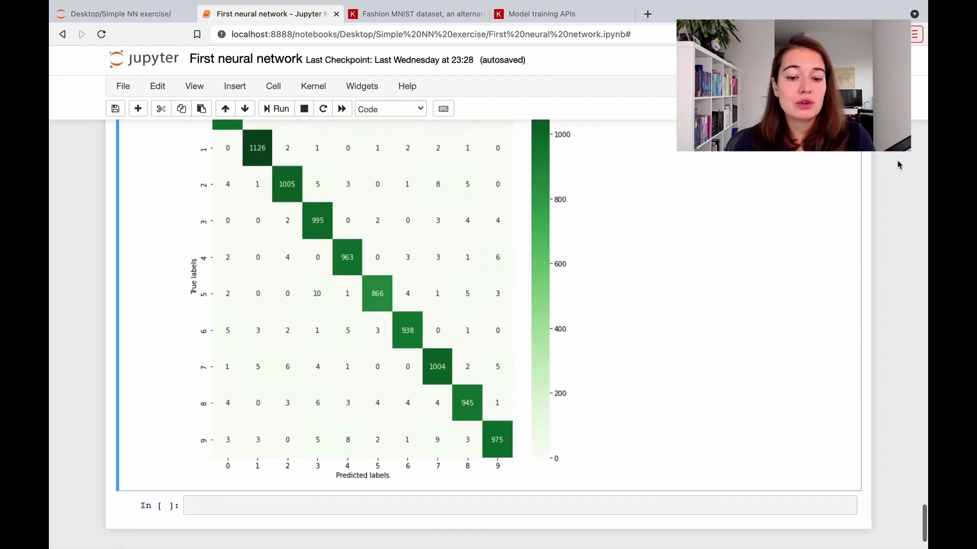
scroll(897, 164, "up", 5)
scroll(898, 165, "up", 1)
scroll(897, 165, "up", 5)
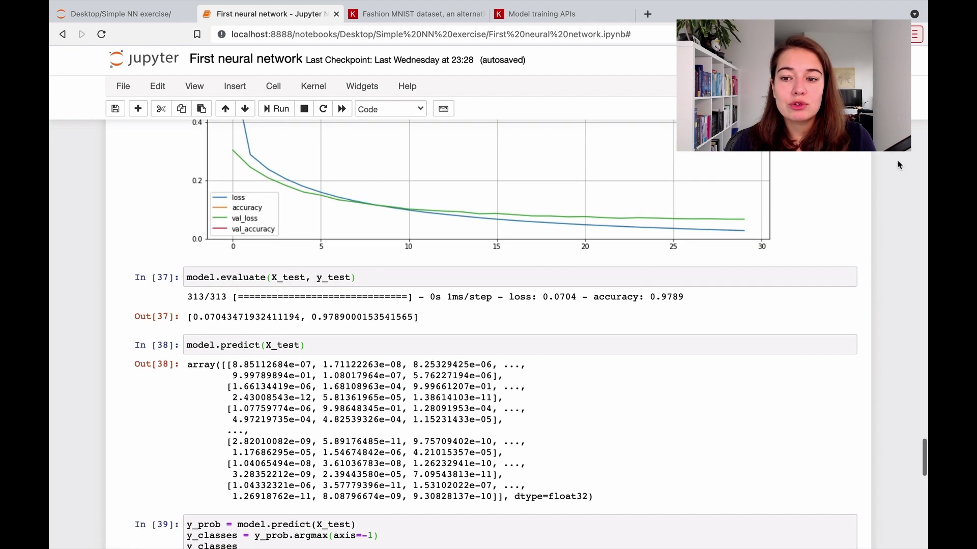
scroll(898, 165, "up", 5)
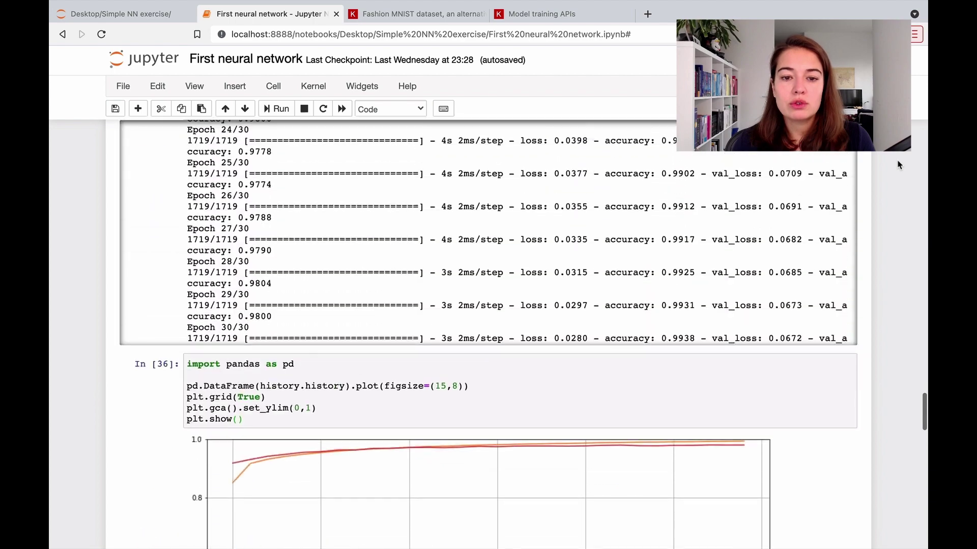
scroll(897, 166, "up", 5)
scroll(897, 164, "up", 5)
scroll(897, 166, "up", 2)
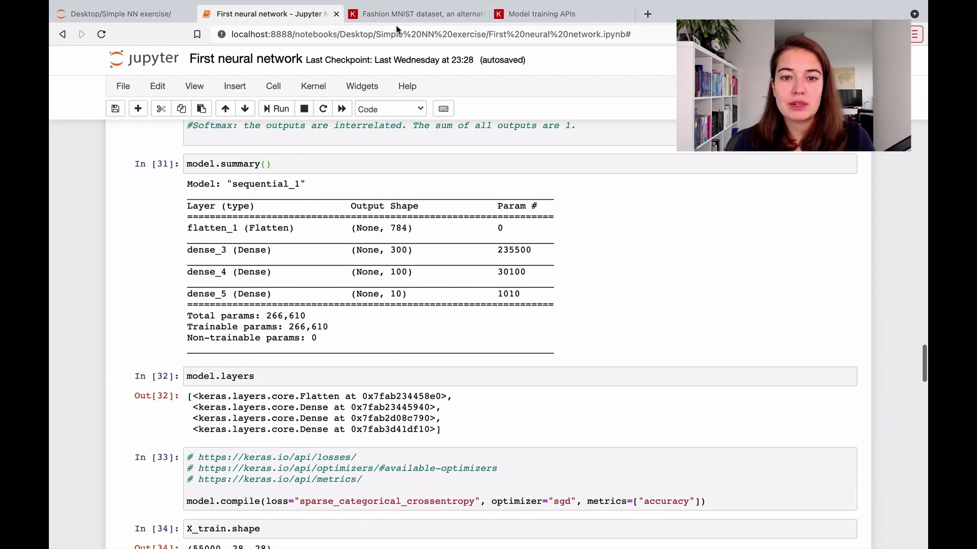
- Go from the Fashion MNIST keras.io page back to the Datasets index
left_click(419, 14)
scroll(564, 264, "up", 3)
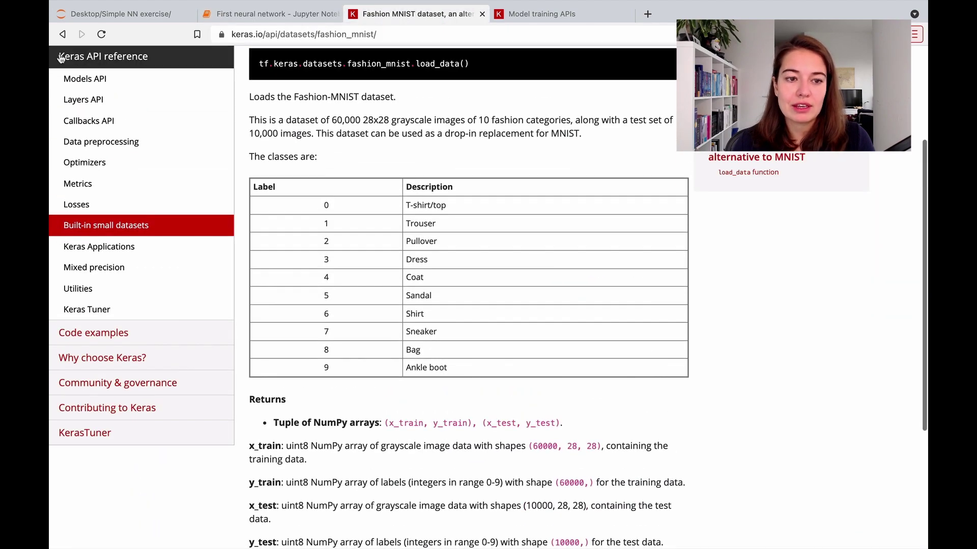
left_click(62, 34)
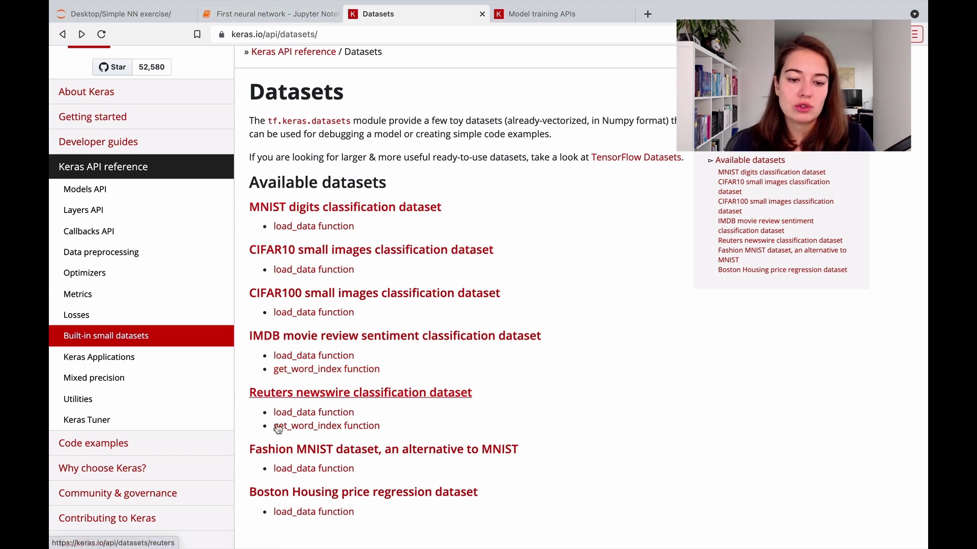
- Return to the notebook and highlight the 0.0704 loss / 0.9789 accuracy output
left_click(295, 14)
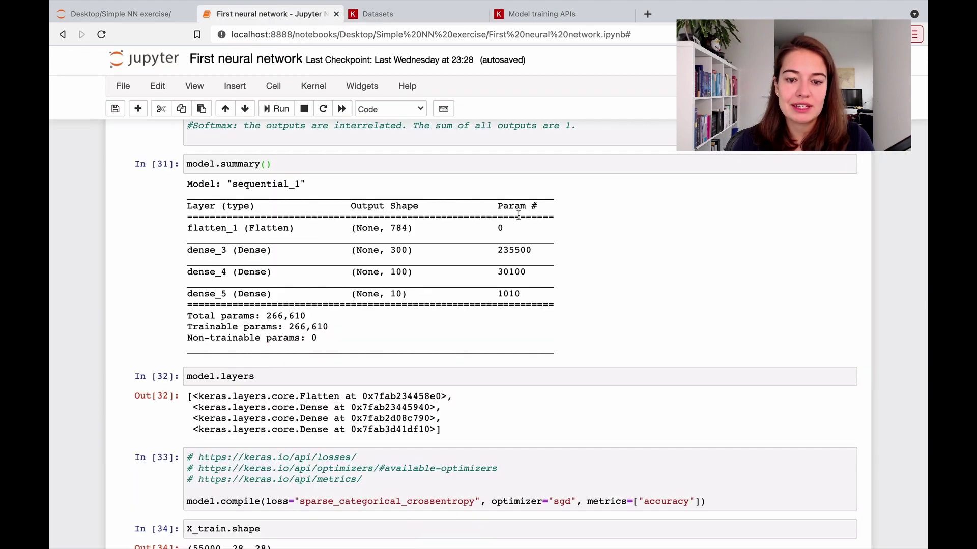
scroll(909, 289, "up", 4)
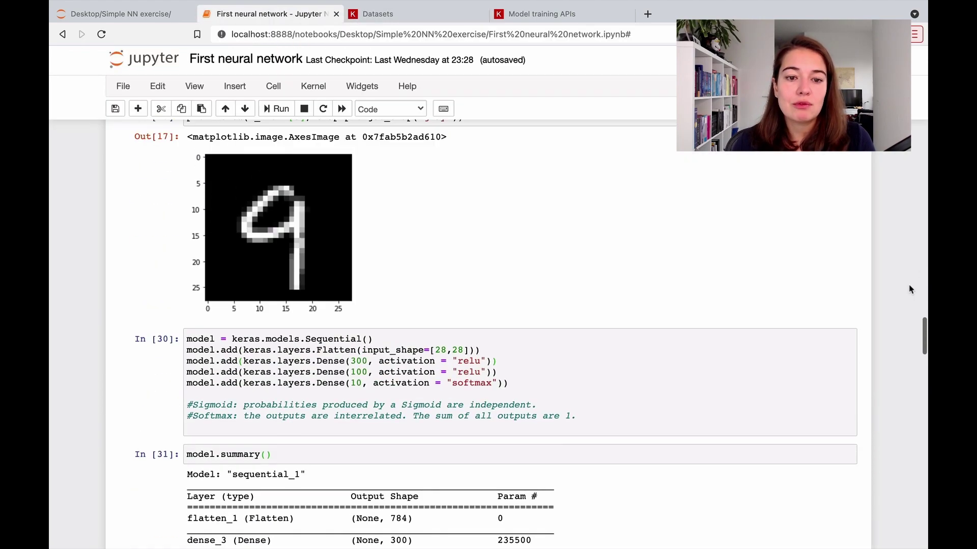
scroll(909, 289, "down", 5)
scroll(909, 289, "down", 5)
scroll(908, 289, "down", 1)
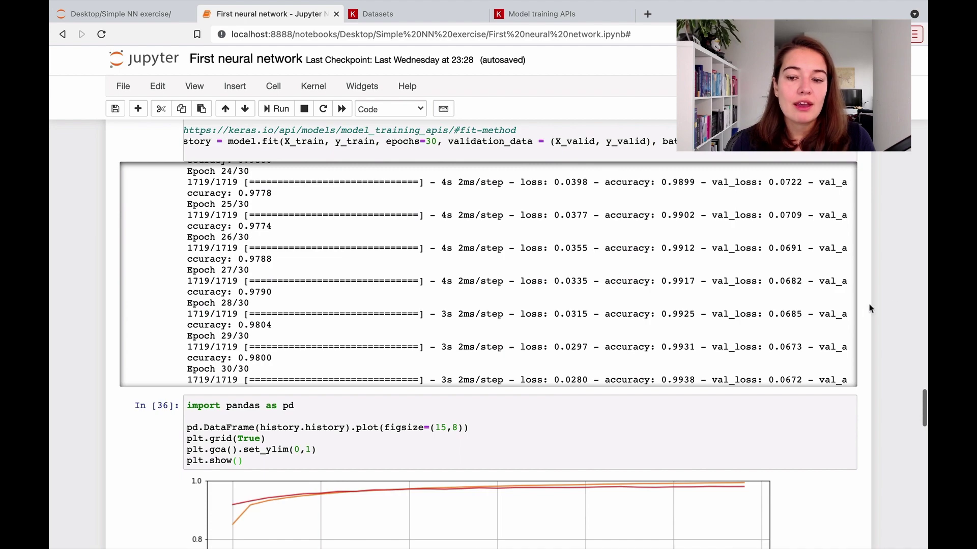
scroll(880, 322, "down", 5)
scroll(879, 322, "down", 2)
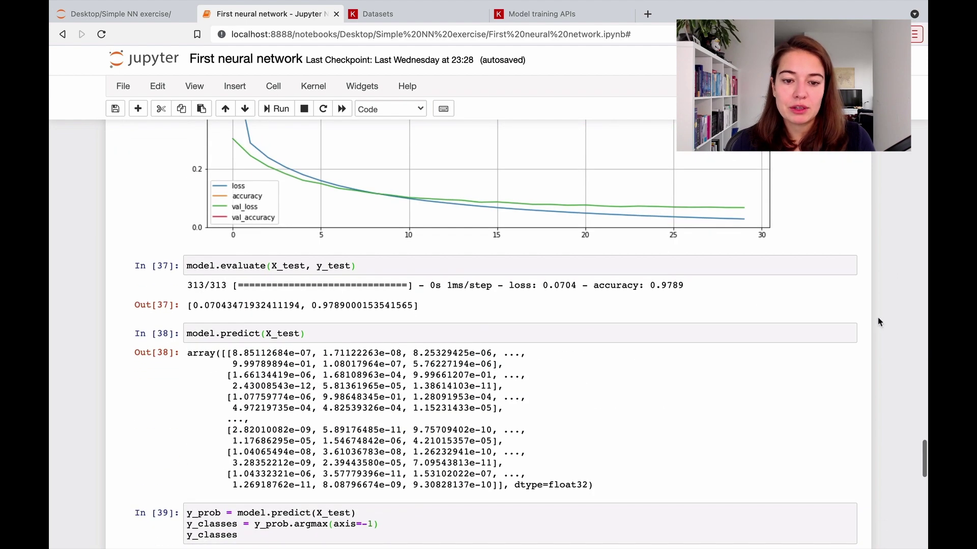
scroll(323, 320, "up", 4)
scroll(324, 320, "up", 5)
scroll(322, 320, "up", 5)
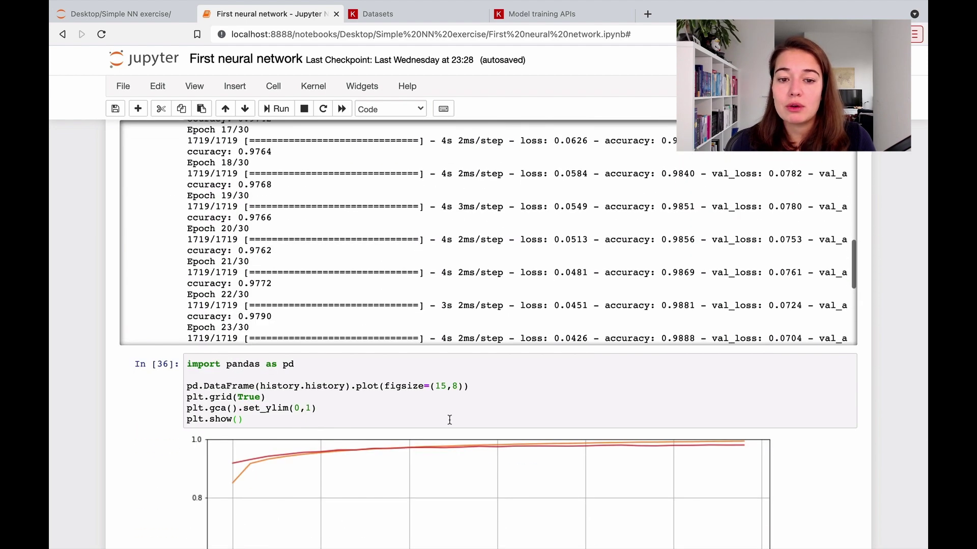
scroll(510, 367, "up", 5)
scroll(601, 449, "down", 2)
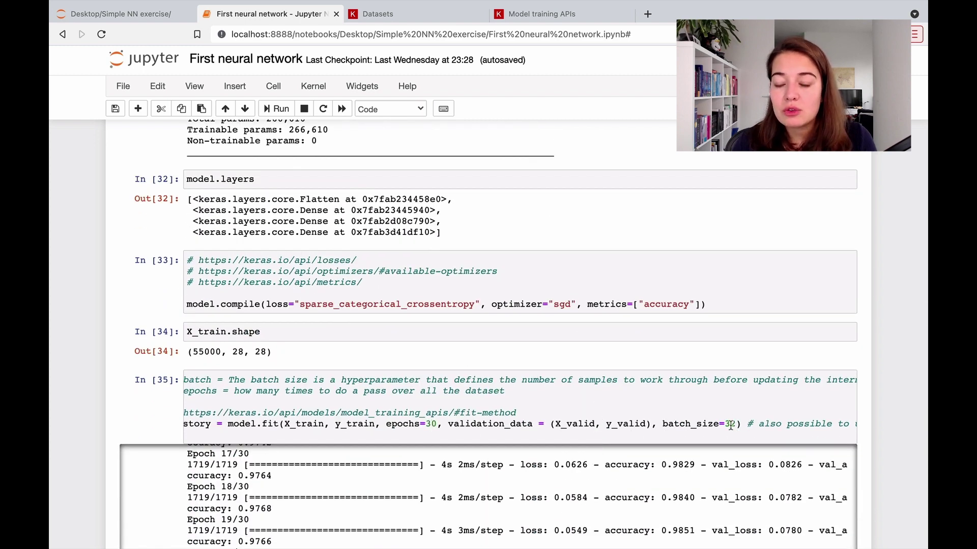
scroll(908, 371, "down", 10)
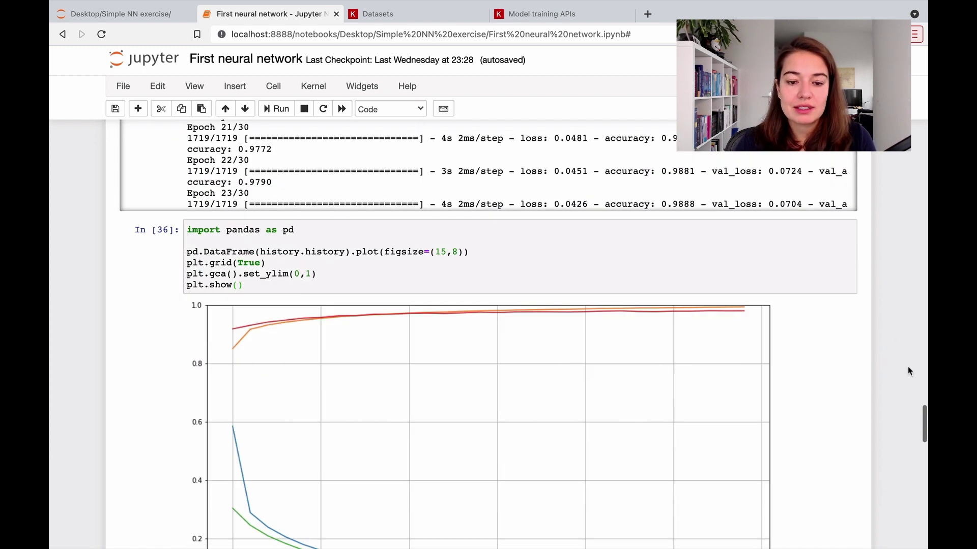
scroll(895, 360, "down", 3)
scroll(854, 327, "down", 1)
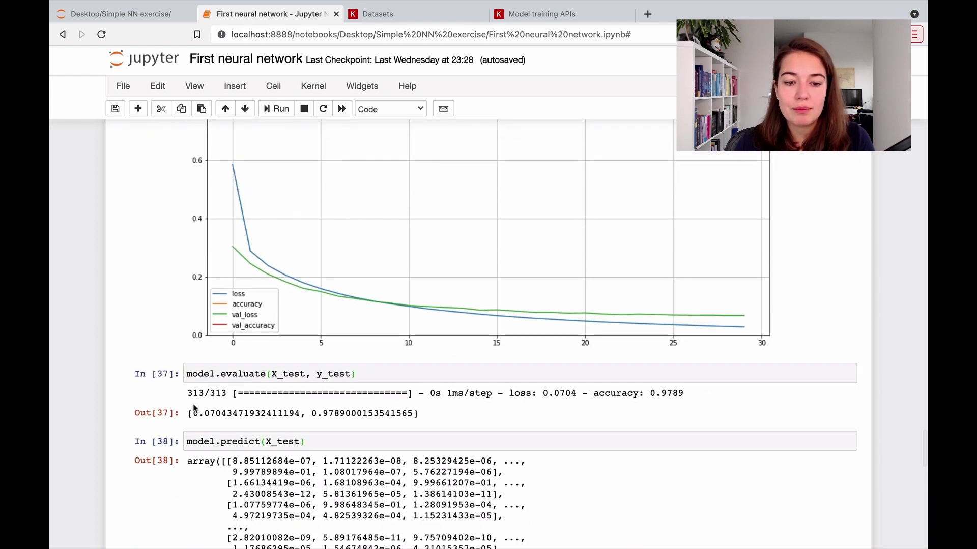
left_click_drag(188, 412, 437, 418)
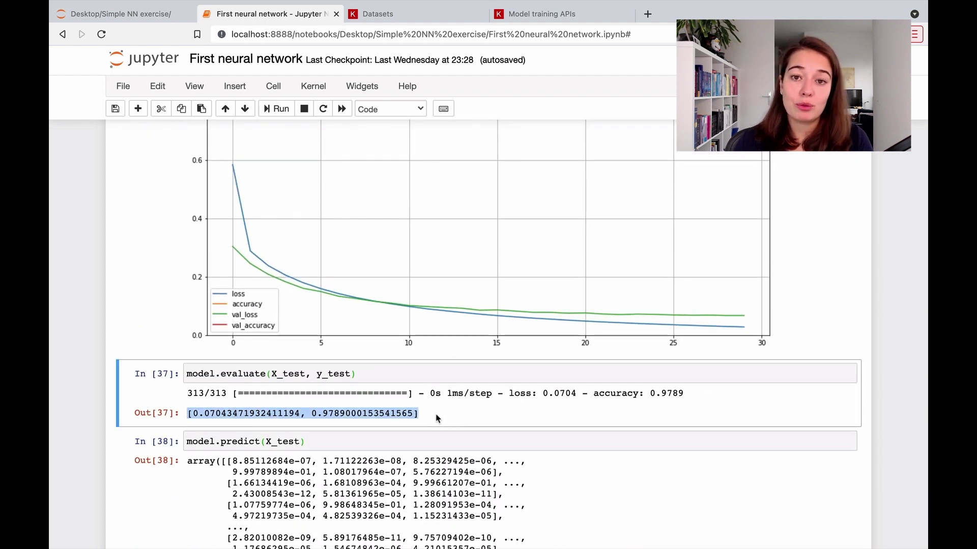
left_click(437, 418)
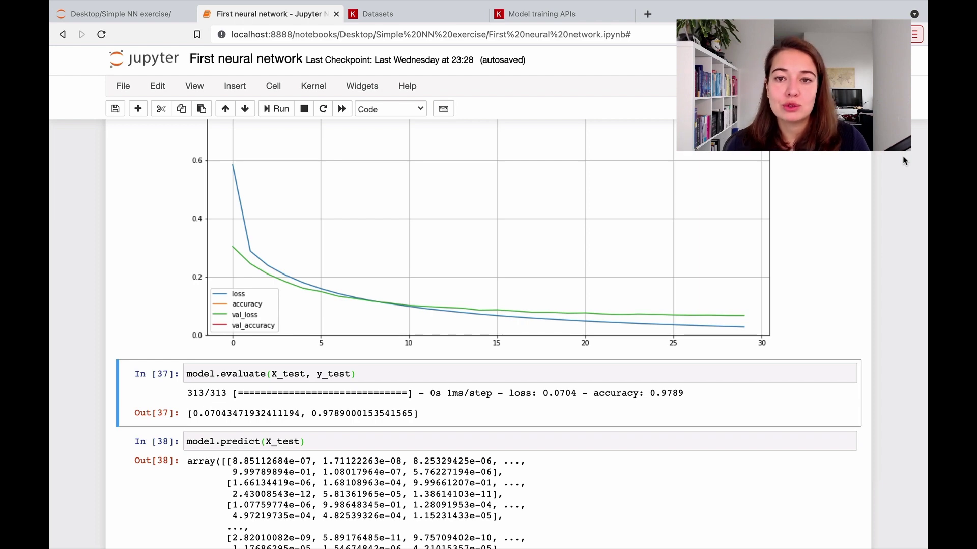
scroll(903, 160, "up", 3)
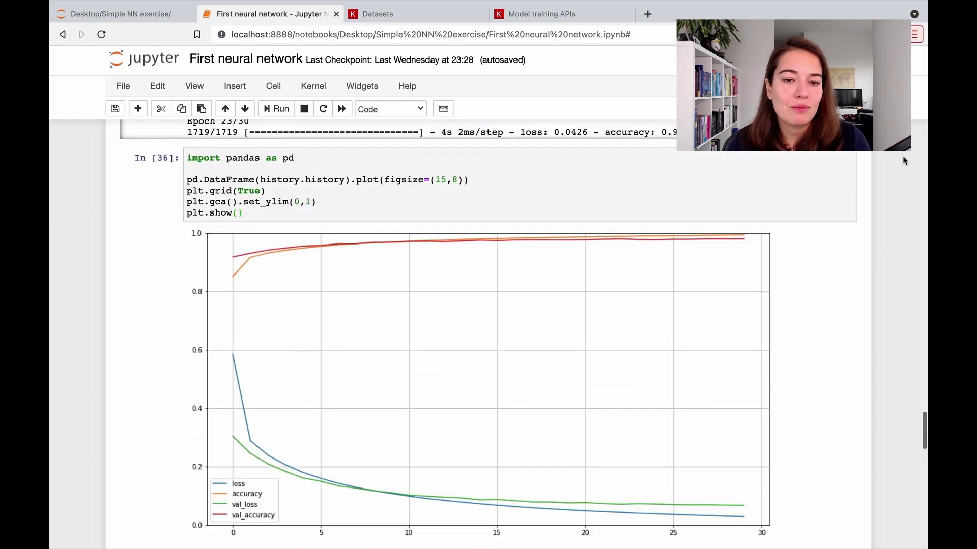
scroll(418, 226, "up", 5)
scroll(440, 264, "up", 4)
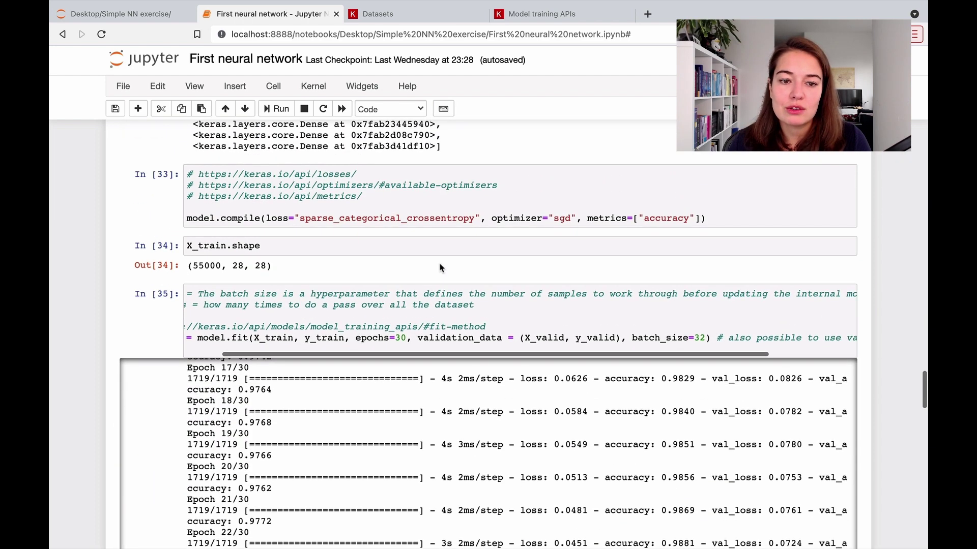
scroll(321, 244, "up", 1)
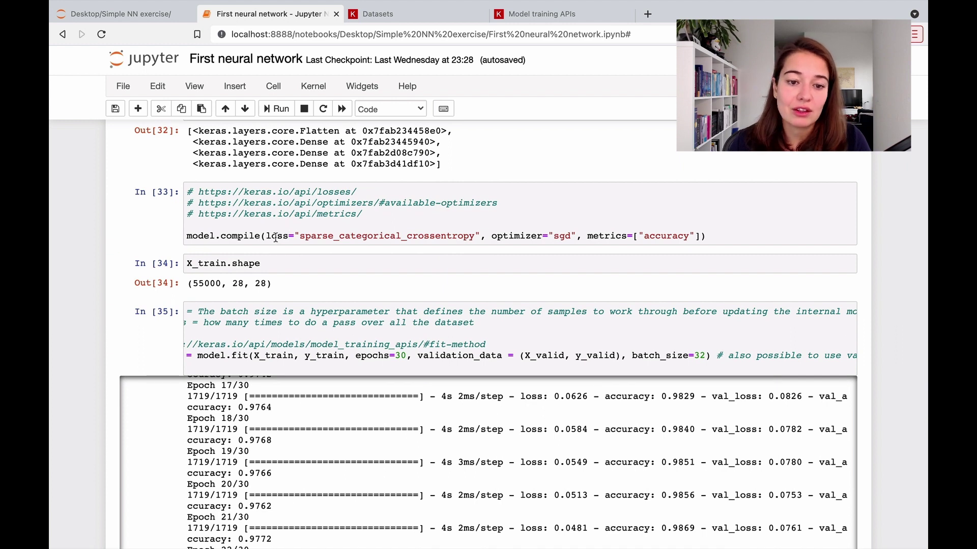
double_click(276, 238)
double_click(509, 237)
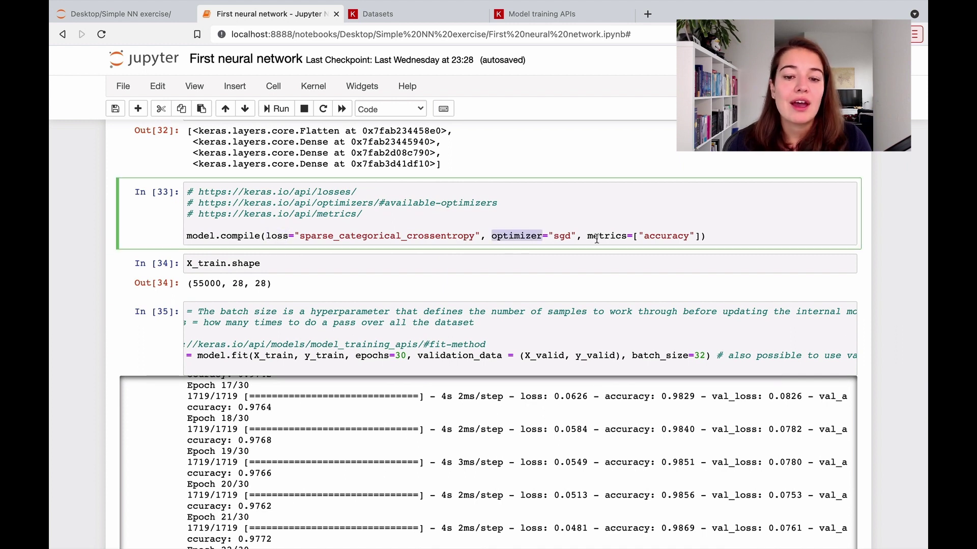
scroll(435, 356, "left", 2)
scroll(435, 356, "left", 1)
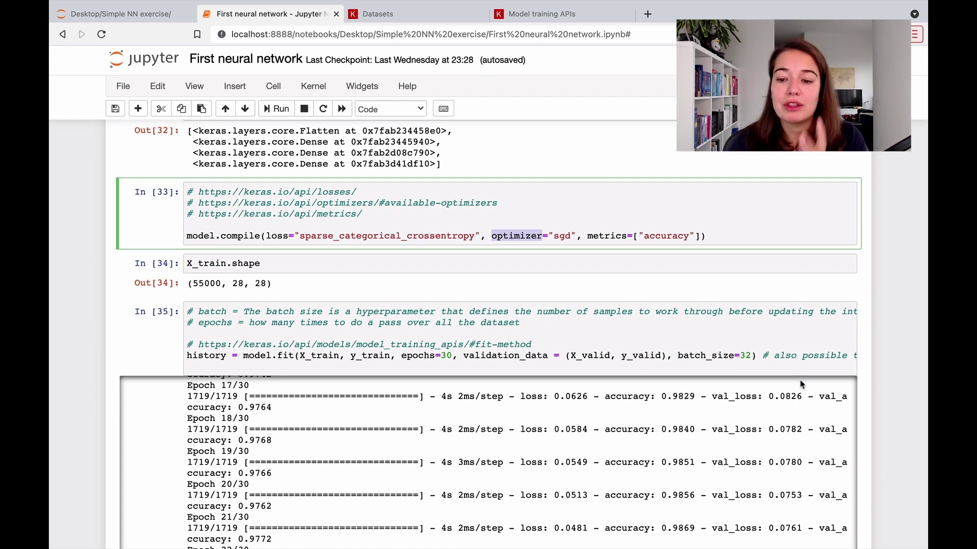
left_click(731, 359)
left_click(746, 230)
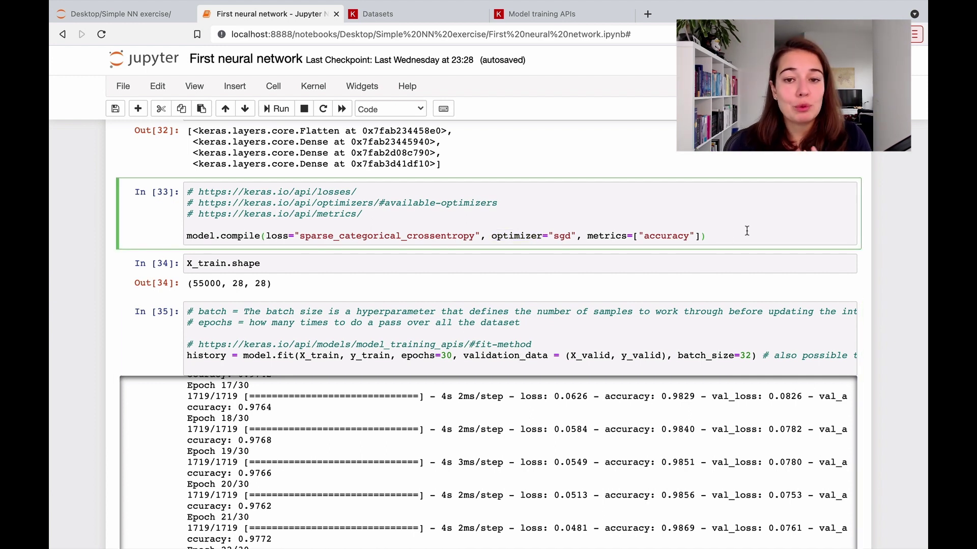